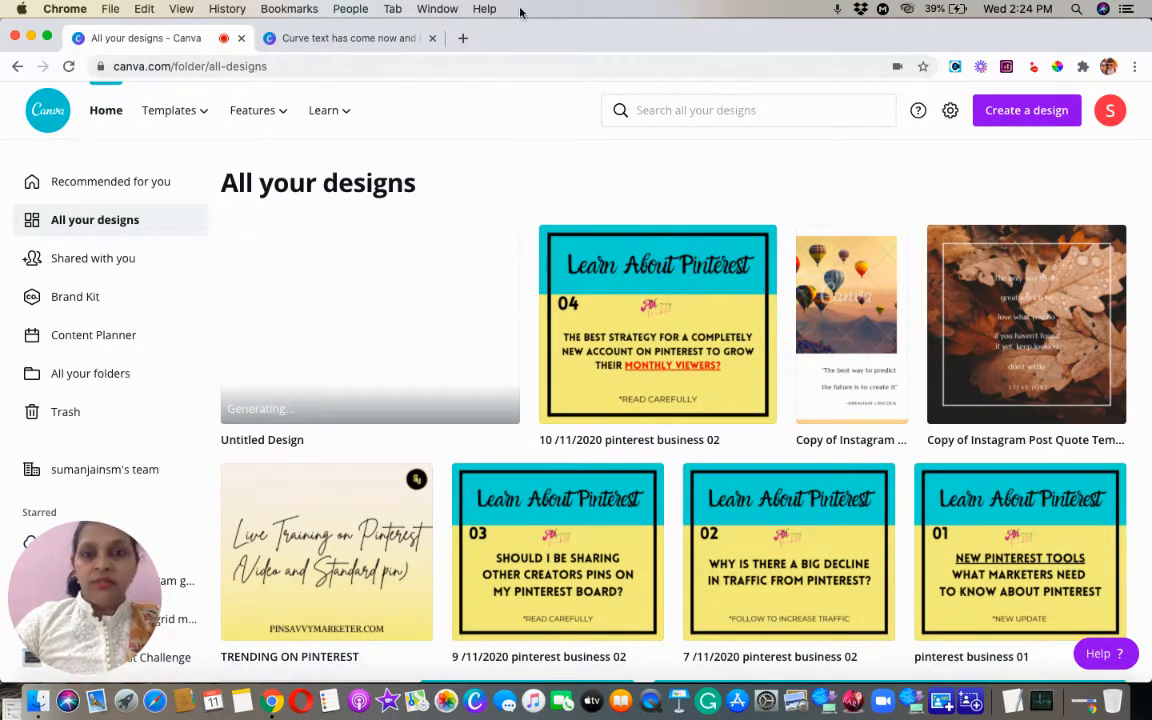
- Switch to the open curved-text design and inspect the circular portrait graphic on page 1
click(376, 42)
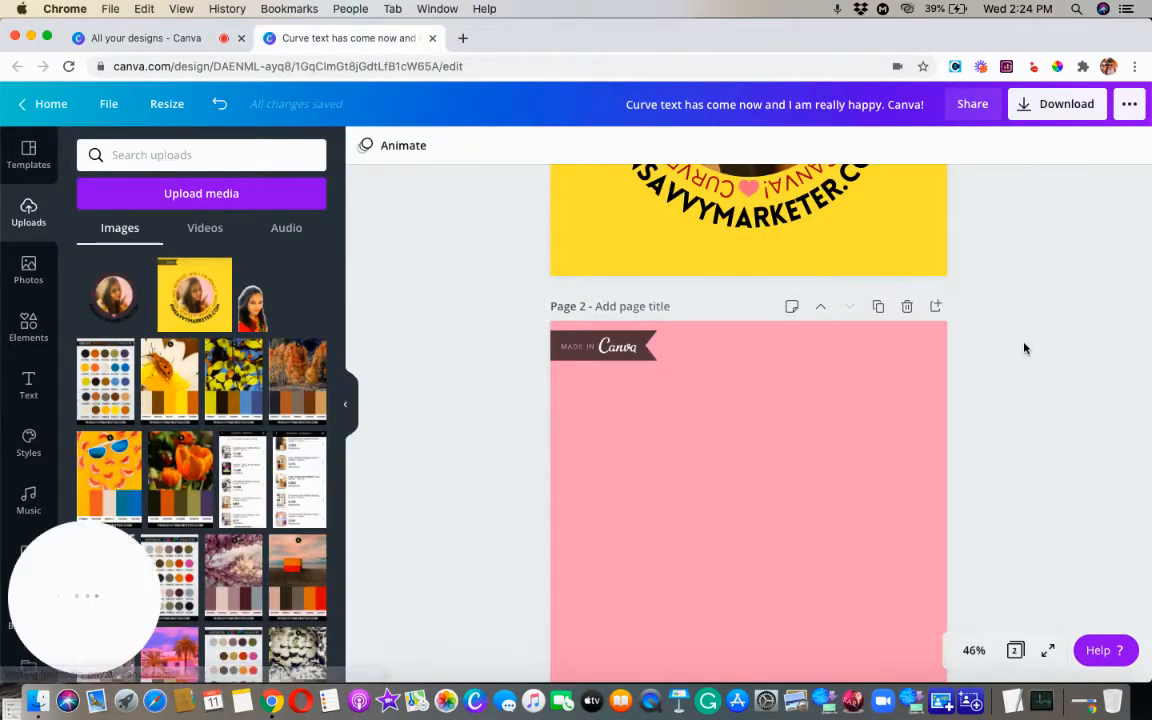
scroll(1024, 348, up, 5)
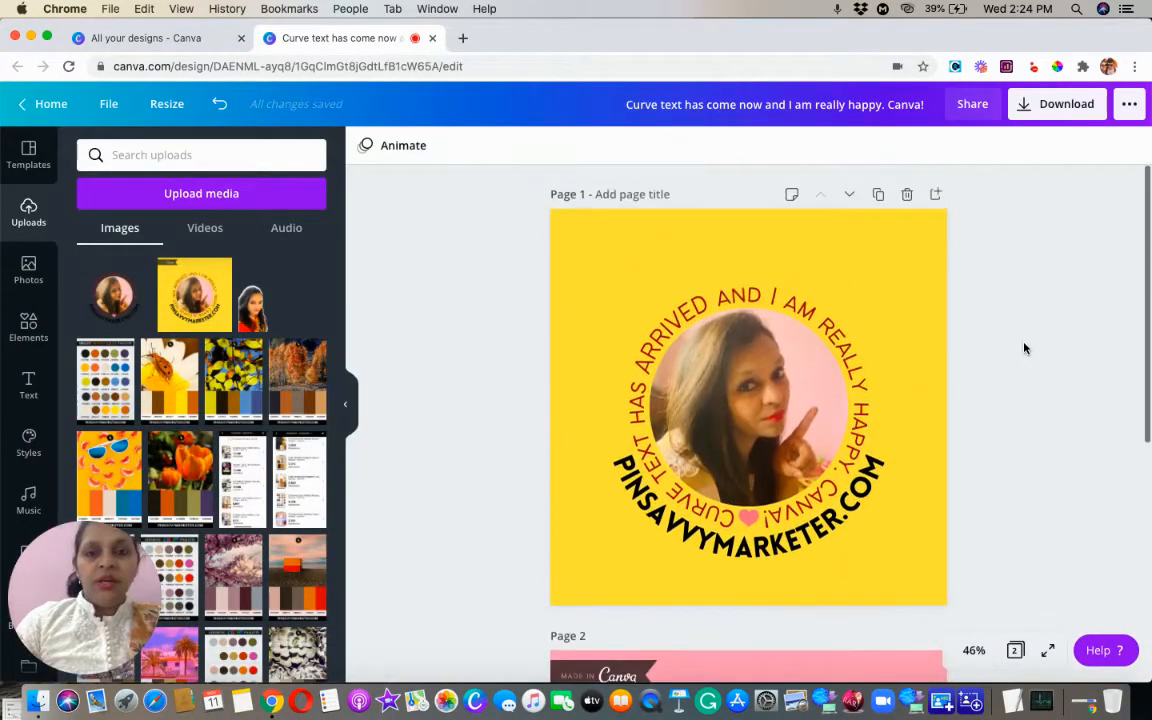
click(694, 313)
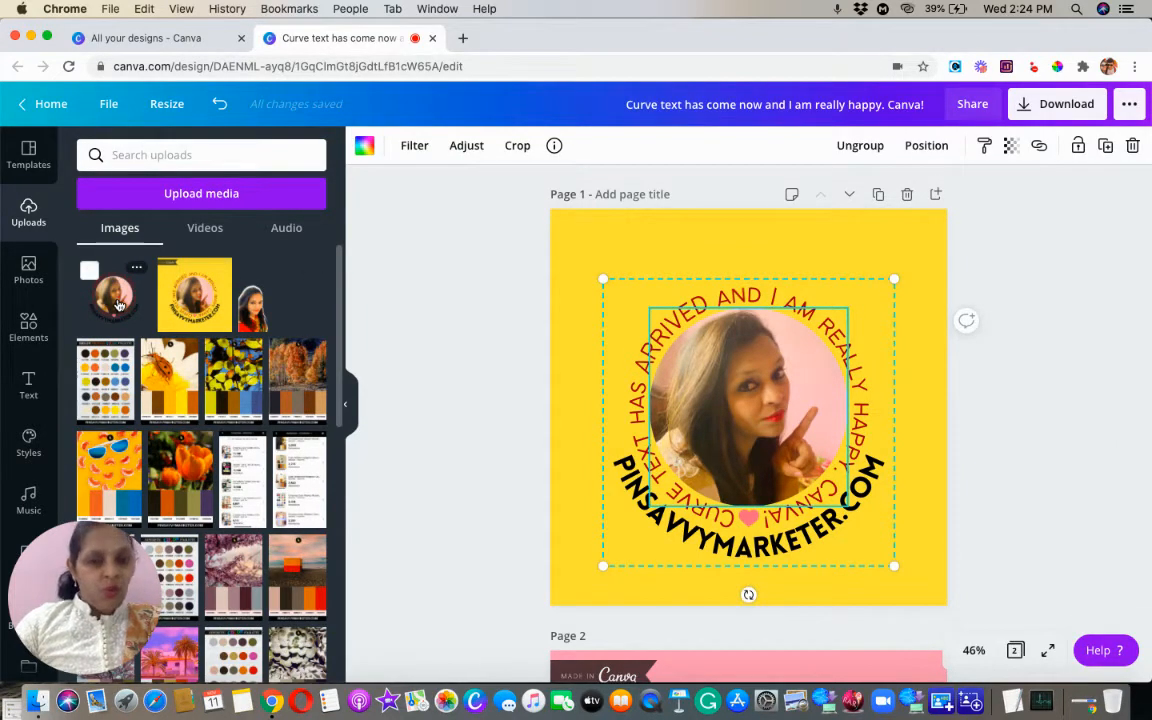
click(1031, 535)
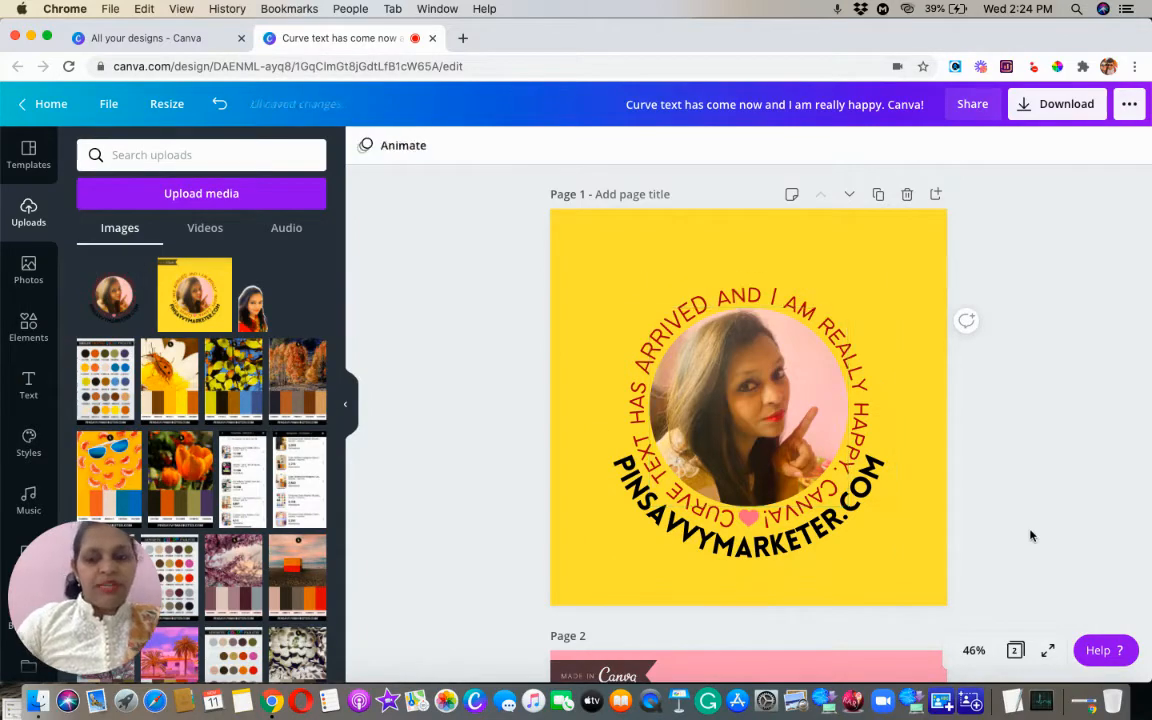
- Place the uploaded circular portrait graphic with curved text on the pink page 2
scroll(1031, 536, down, 1)
scroll(1031, 535, down, 5)
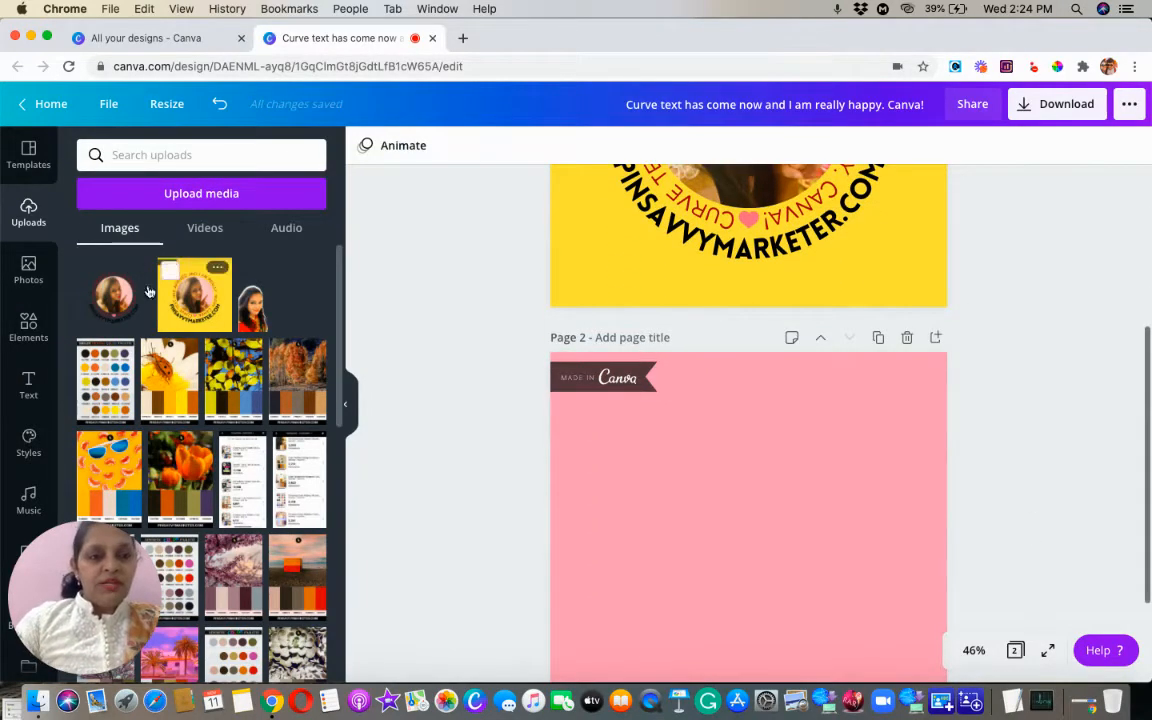
click(107, 289)
click(1018, 489)
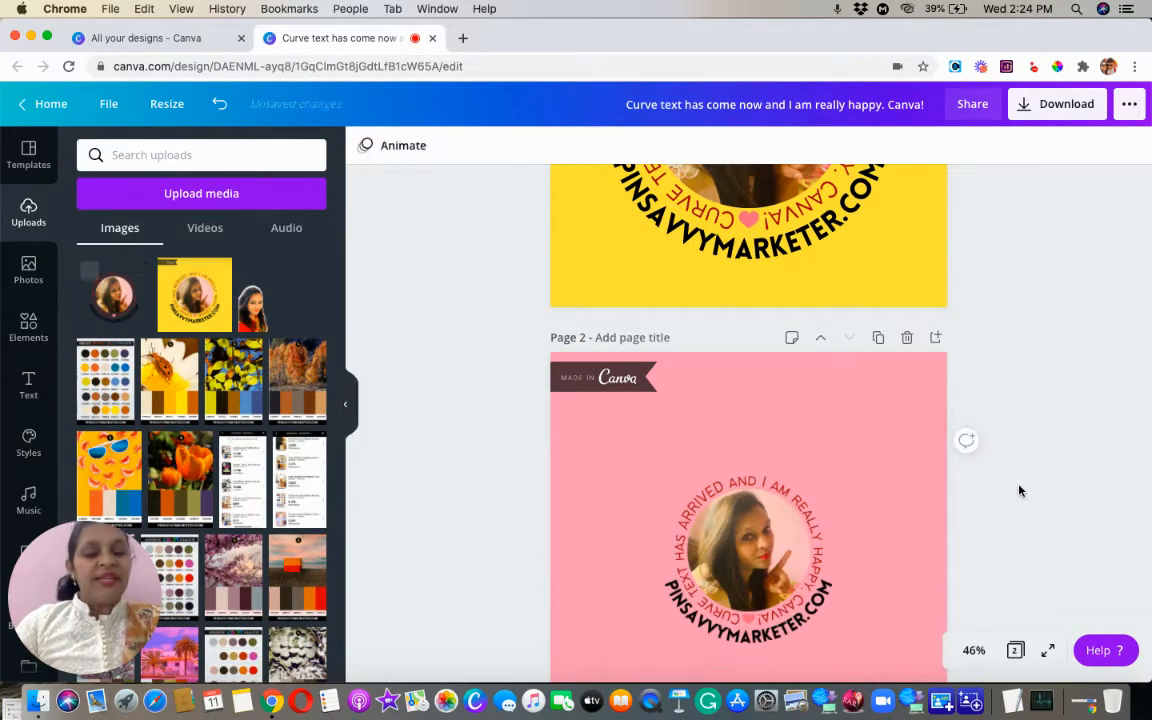
scroll(1020, 490, down, 1)
scroll(1018, 489, down, 2)
click(705, 400)
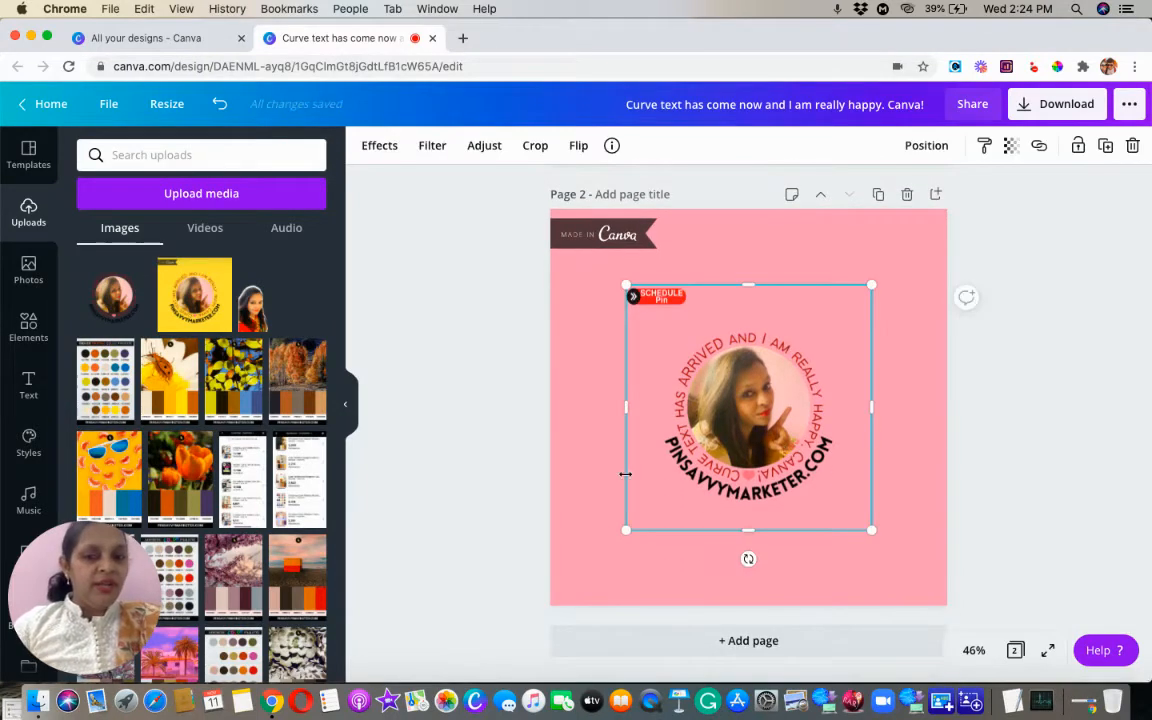
click(1146, 462)
- Compare the portrait graphic with the original on page 1, and delete it from page 2
scroll(1146, 462, up, 6)
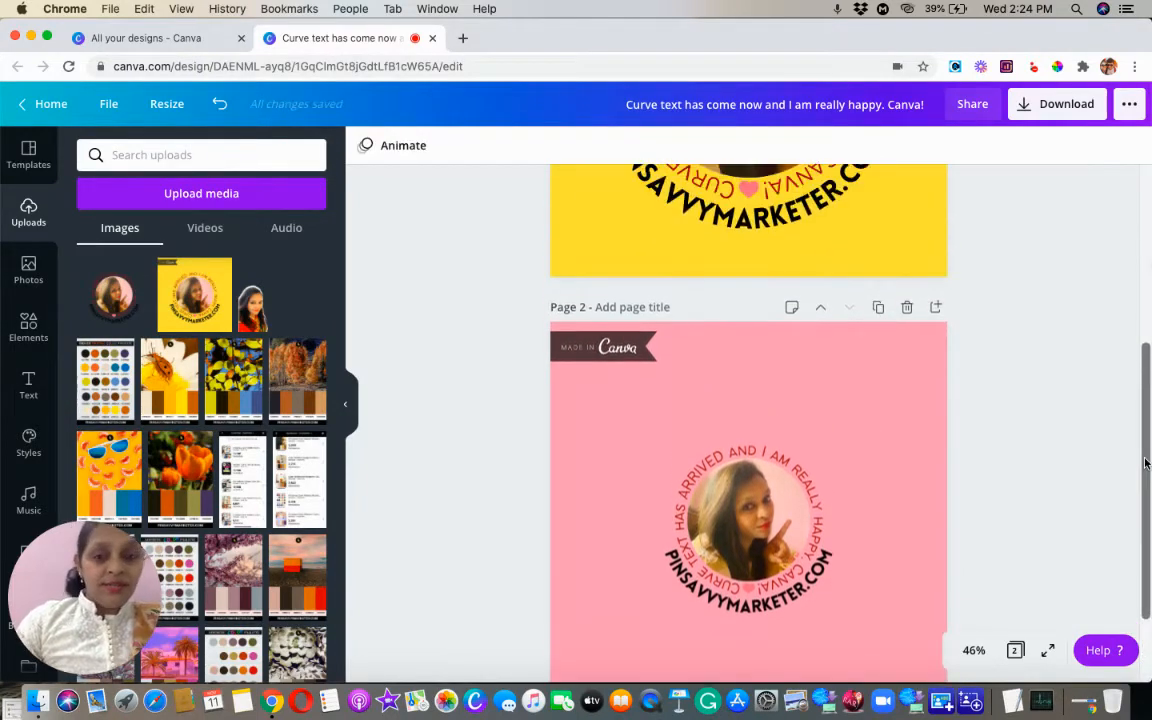
scroll(1146, 462, up, 3)
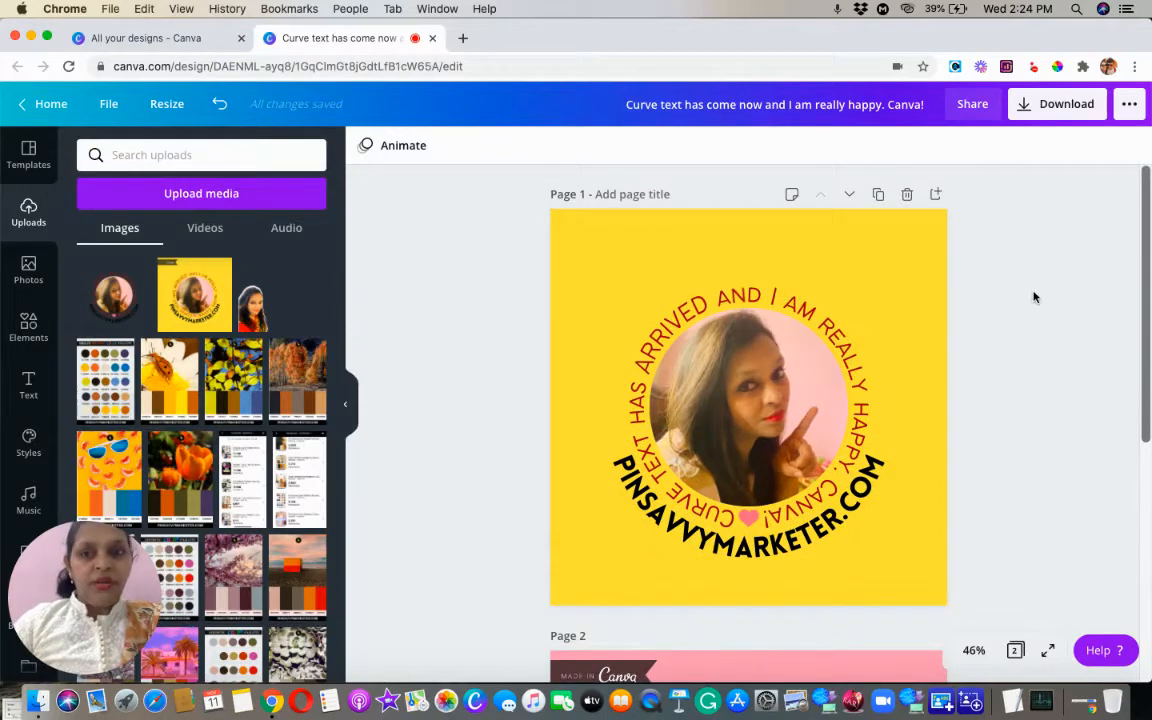
click(723, 354)
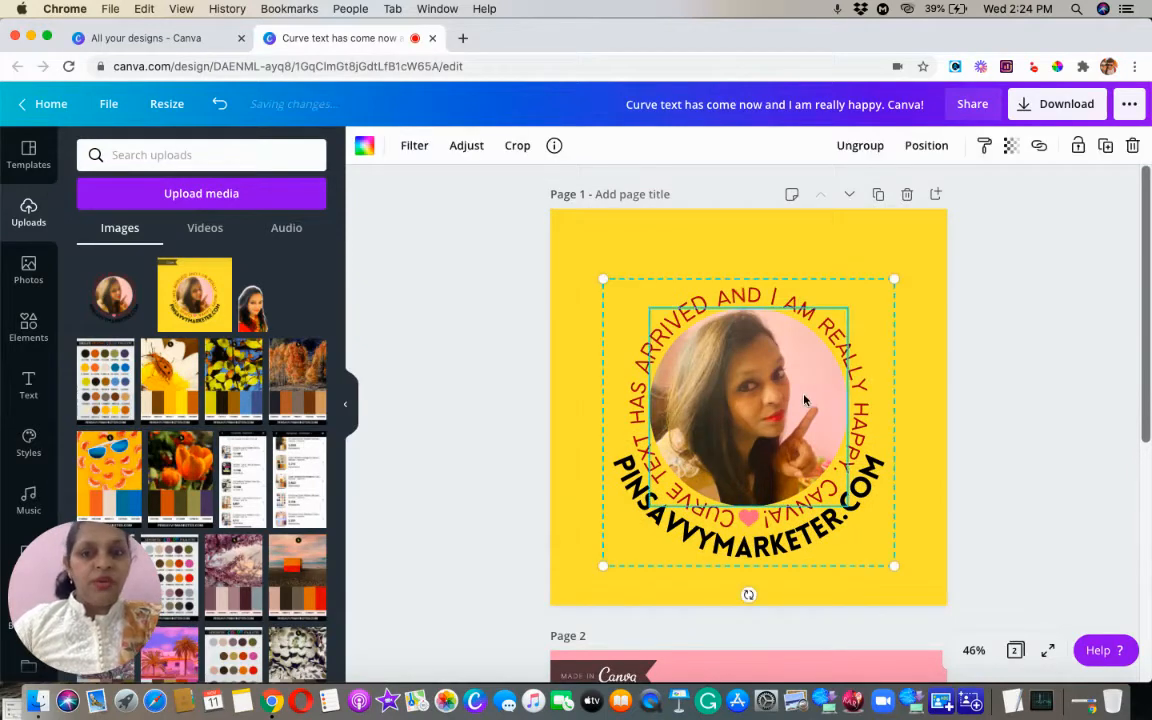
click(1043, 405)
scroll(1043, 405, down, 8)
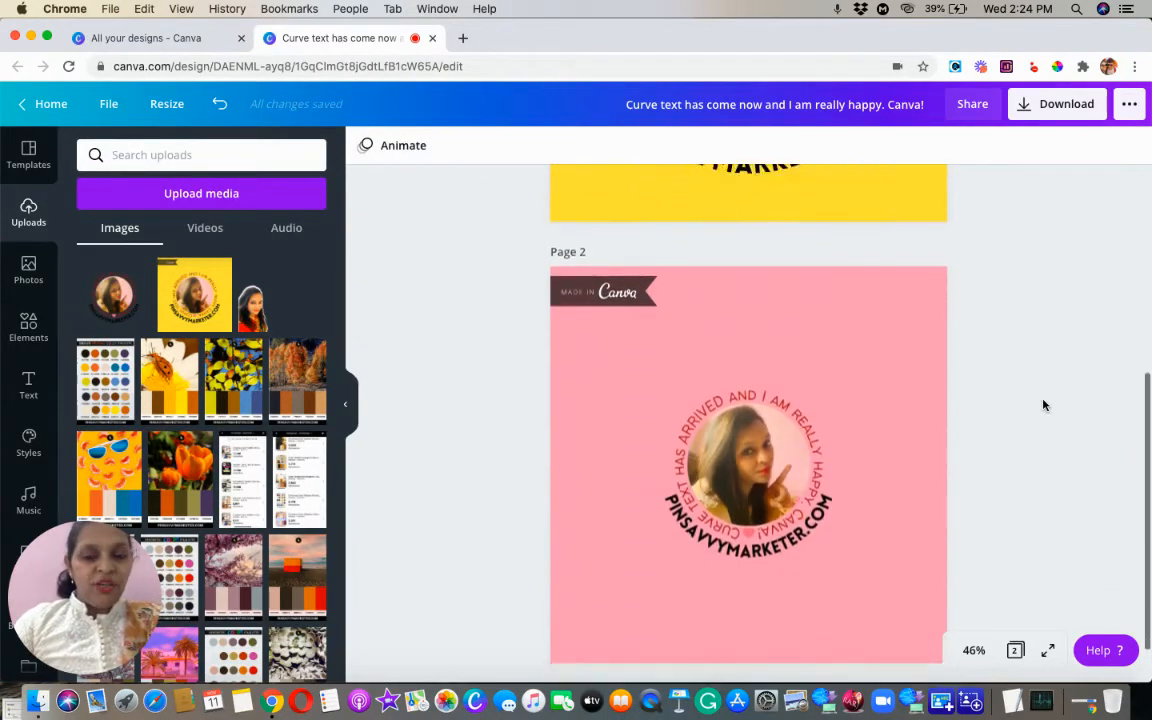
click(734, 426)
key(Delete)
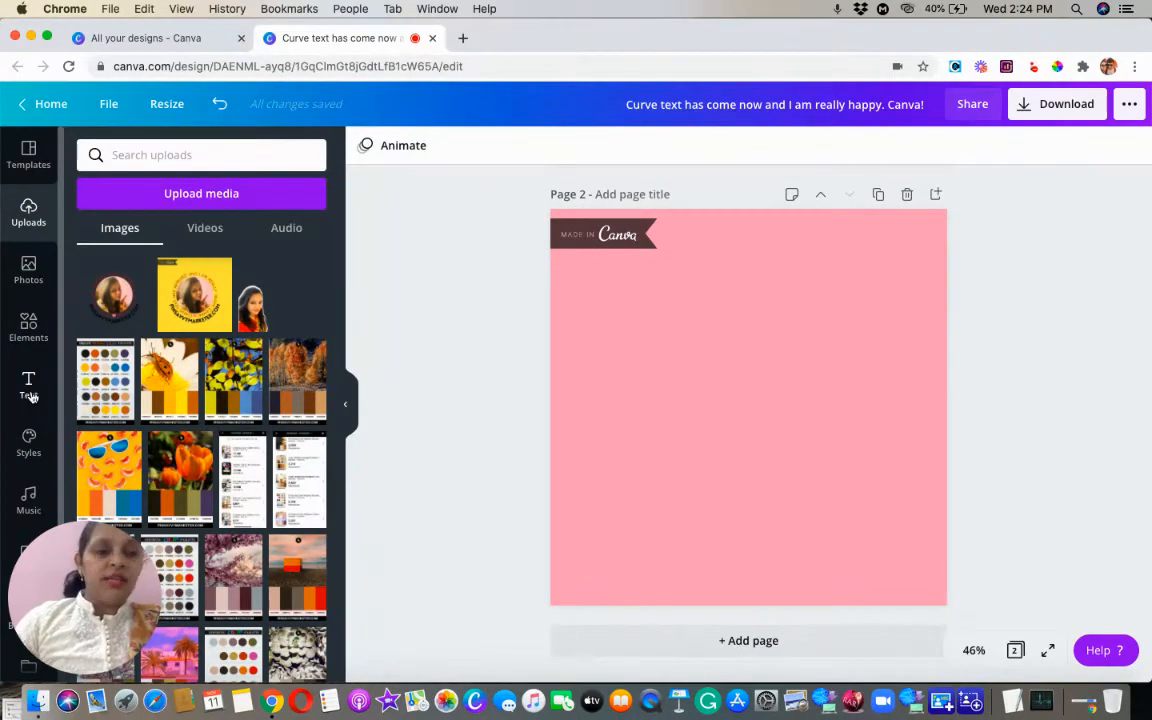
- Add a heading to page 2, enlarge it to about size 69.4 and widen its text box
click(29, 392)
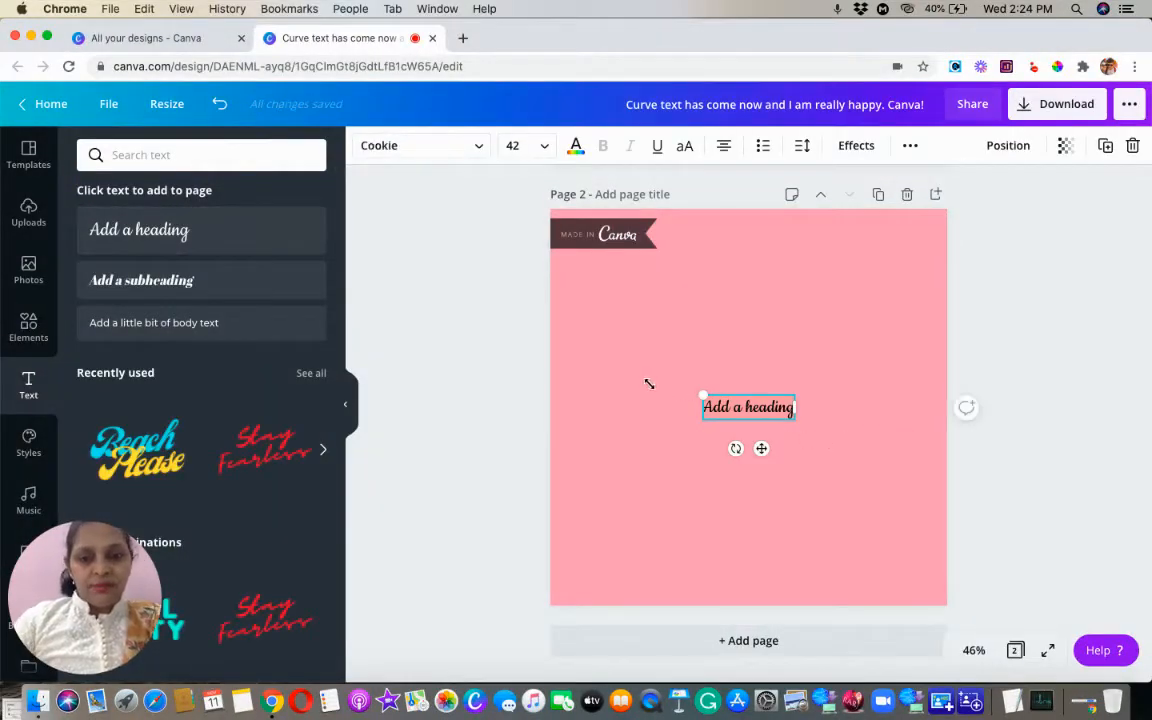
mouse_move(649, 383)
mouse_down()
mouse_move(625, 378)
mouse_move(643, 381)
mouse_up()
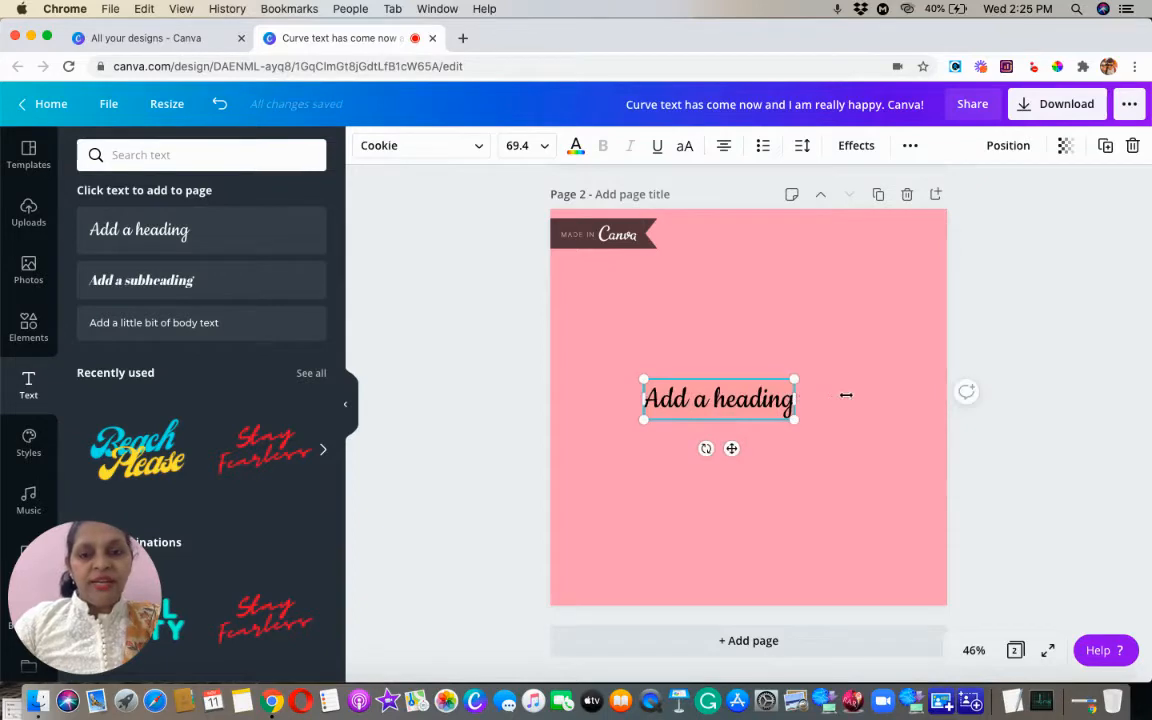
drag(846, 395, 877, 392)
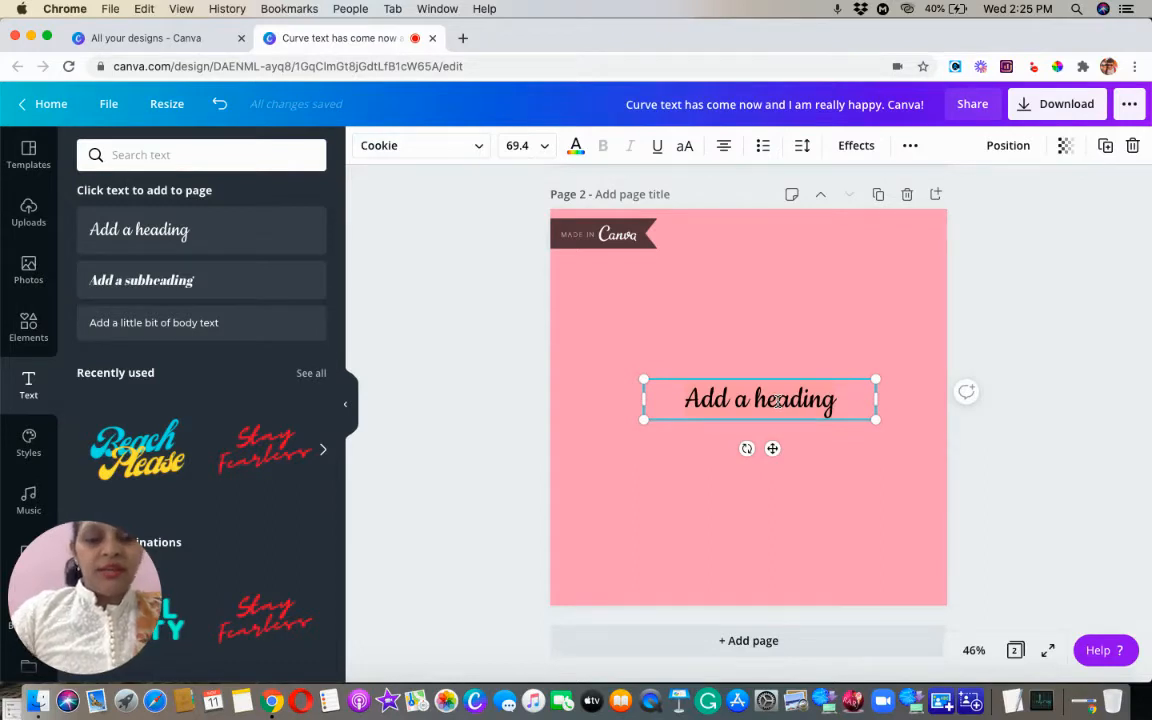
- Replace the heading's placeholder text with "WHAT A COOL FEATURE FROM CANVA!"
text(WHAT)
key(BackSpace)
key(BackSpace)
key(BackSpace)
key(BackSpace)
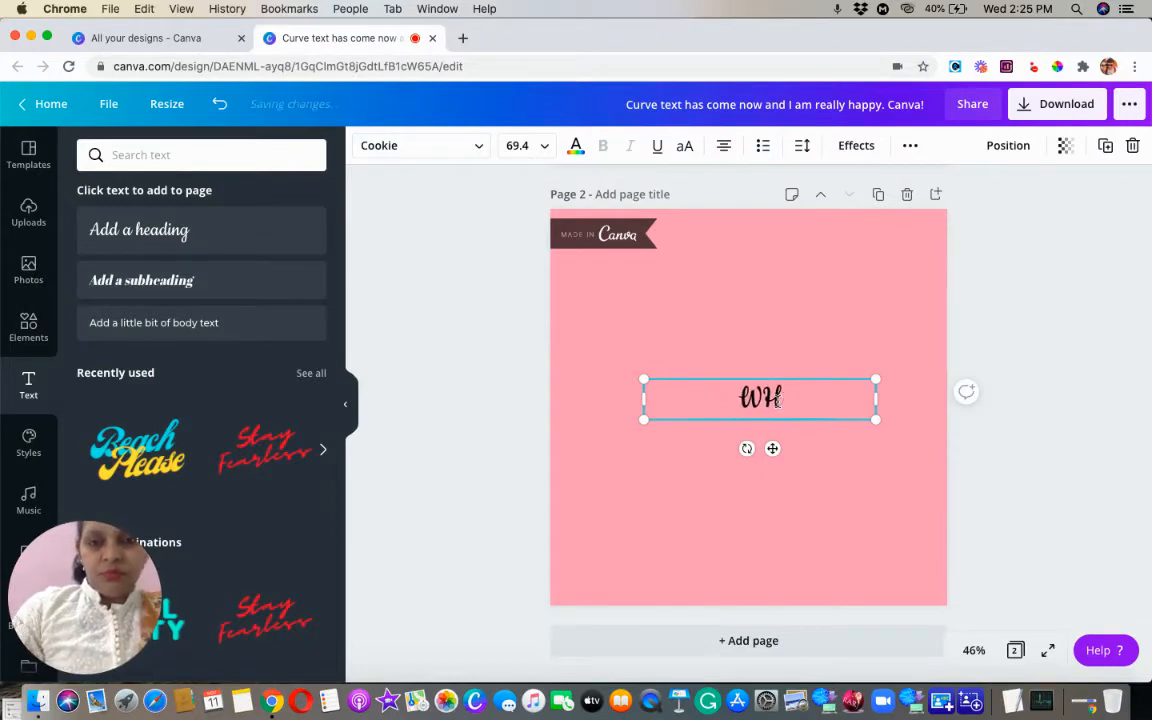
text(WHAT A )
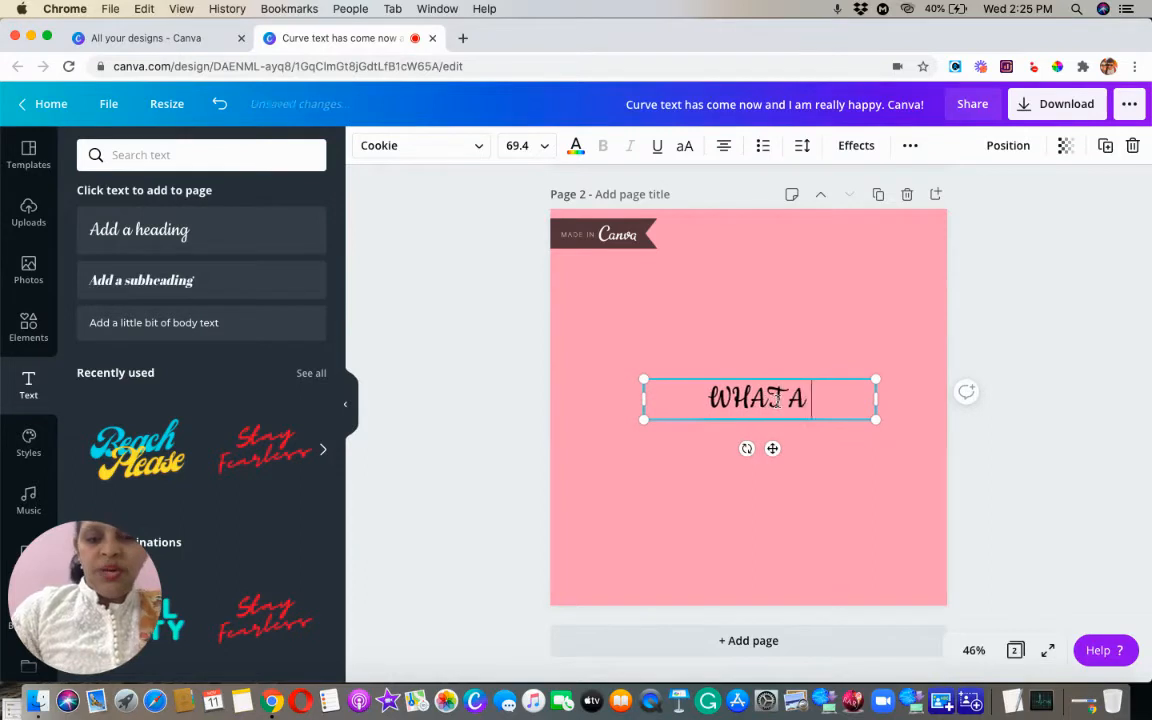
text(COOL H)
key(BackSpace)
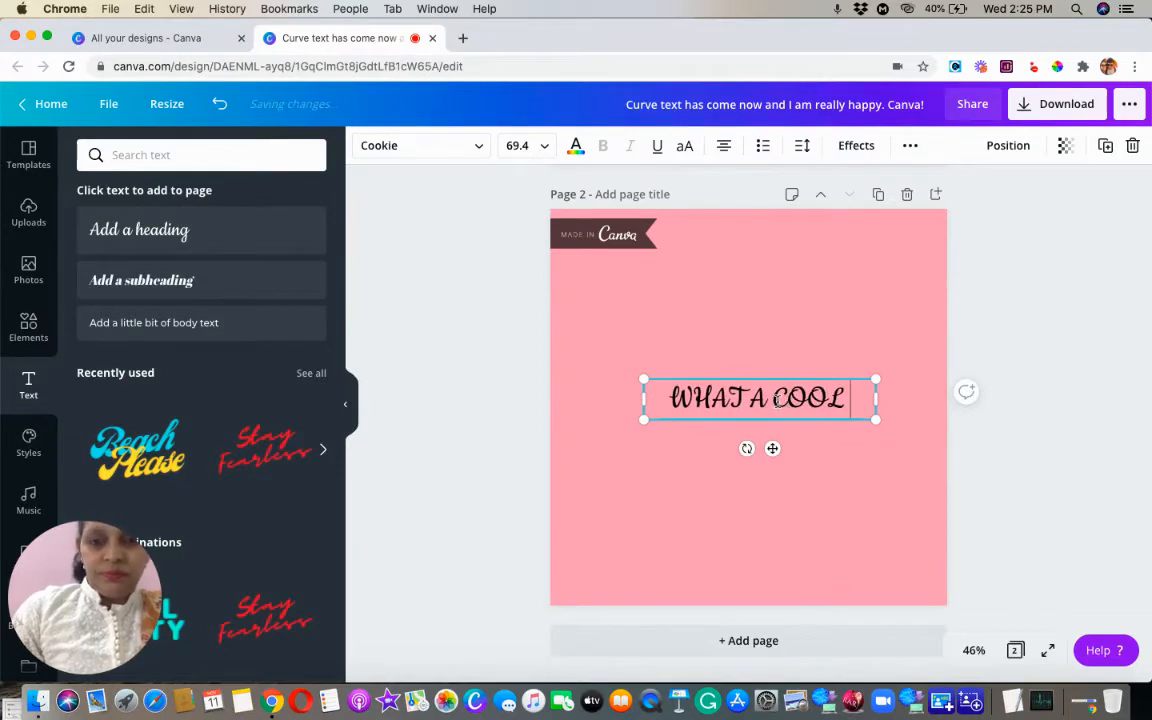
text(FEATURE)
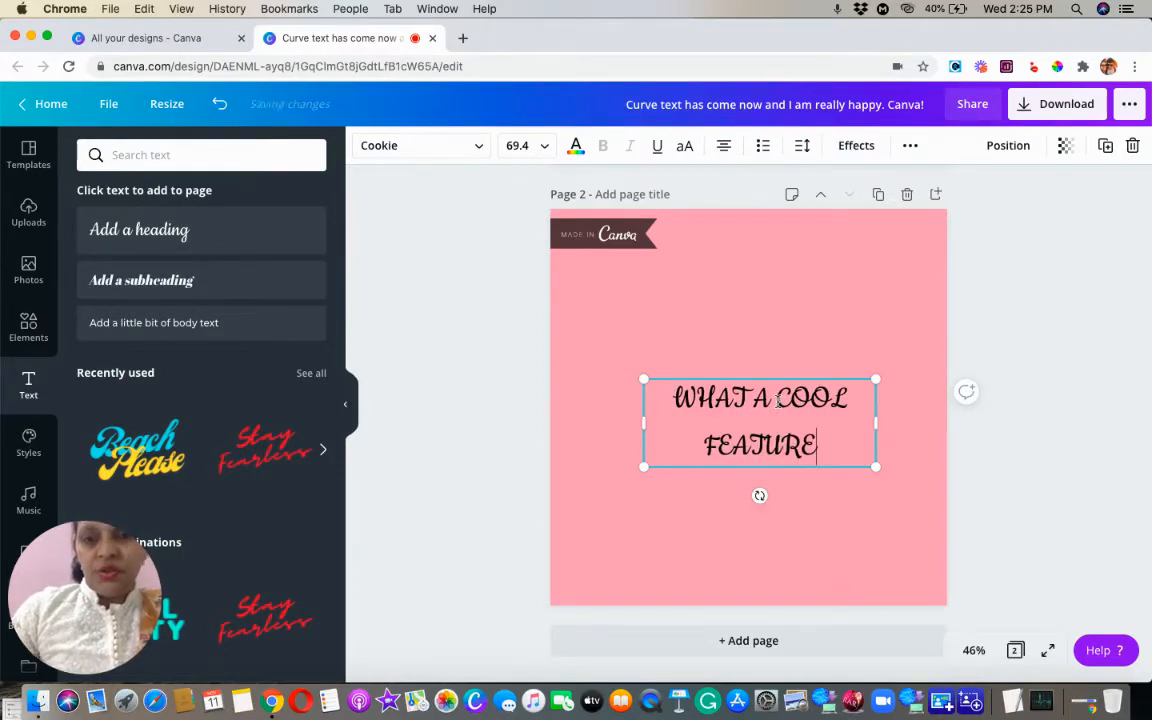
text( FROM CA)
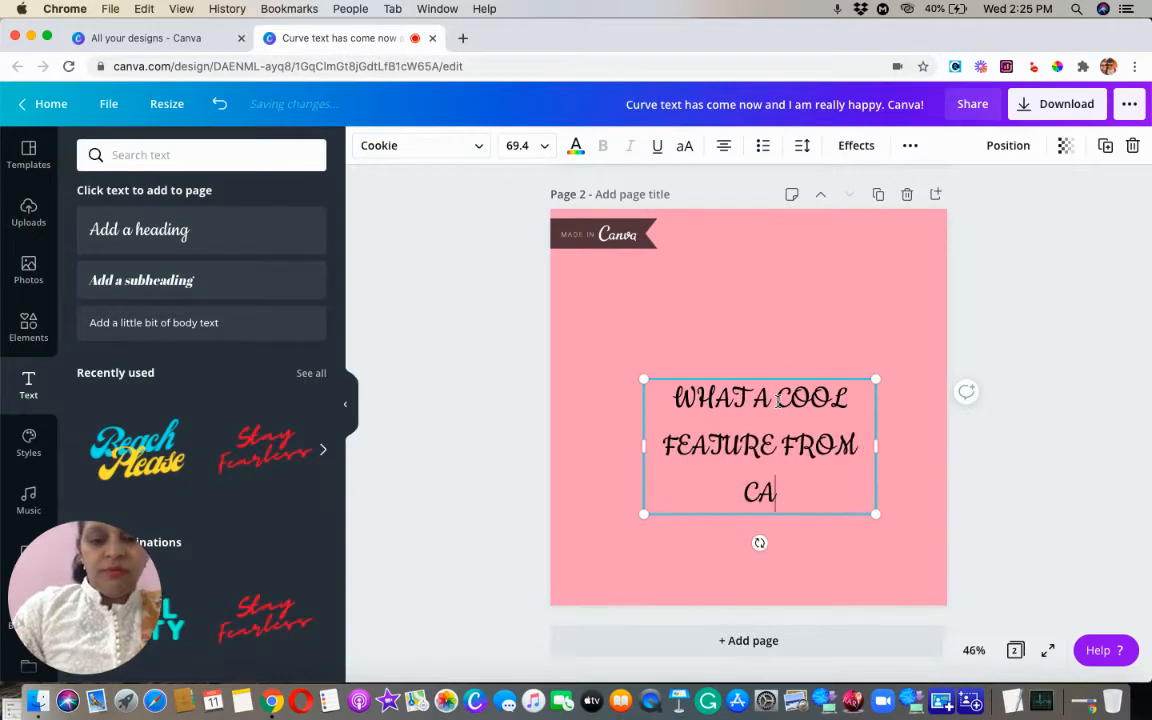
text(NVA!)
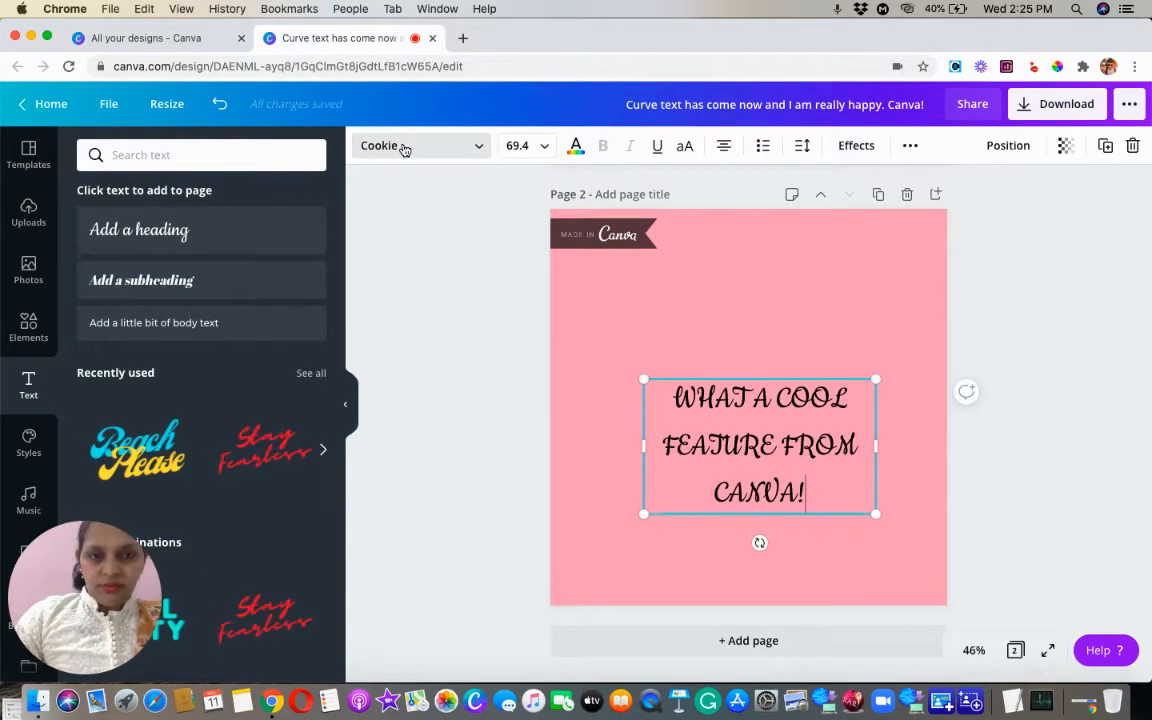
- Try the Bantayog Light font on the heading and settle on Lovelo
click(404, 149)
click(129, 235)
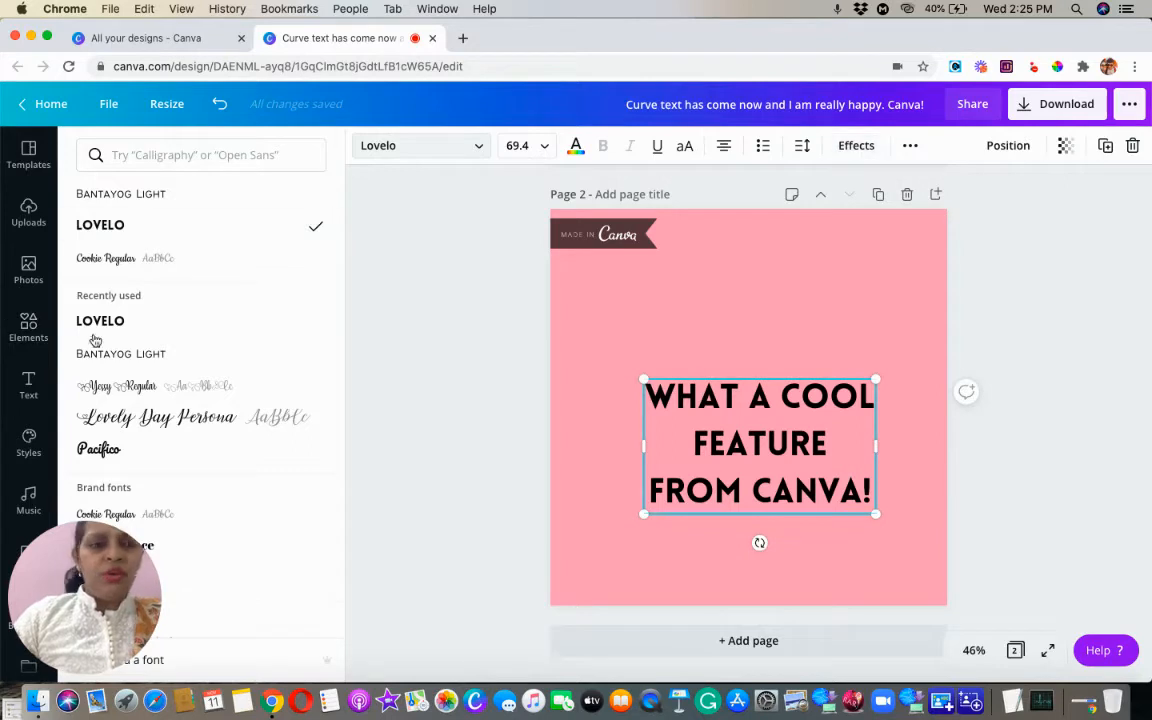
click(154, 364)
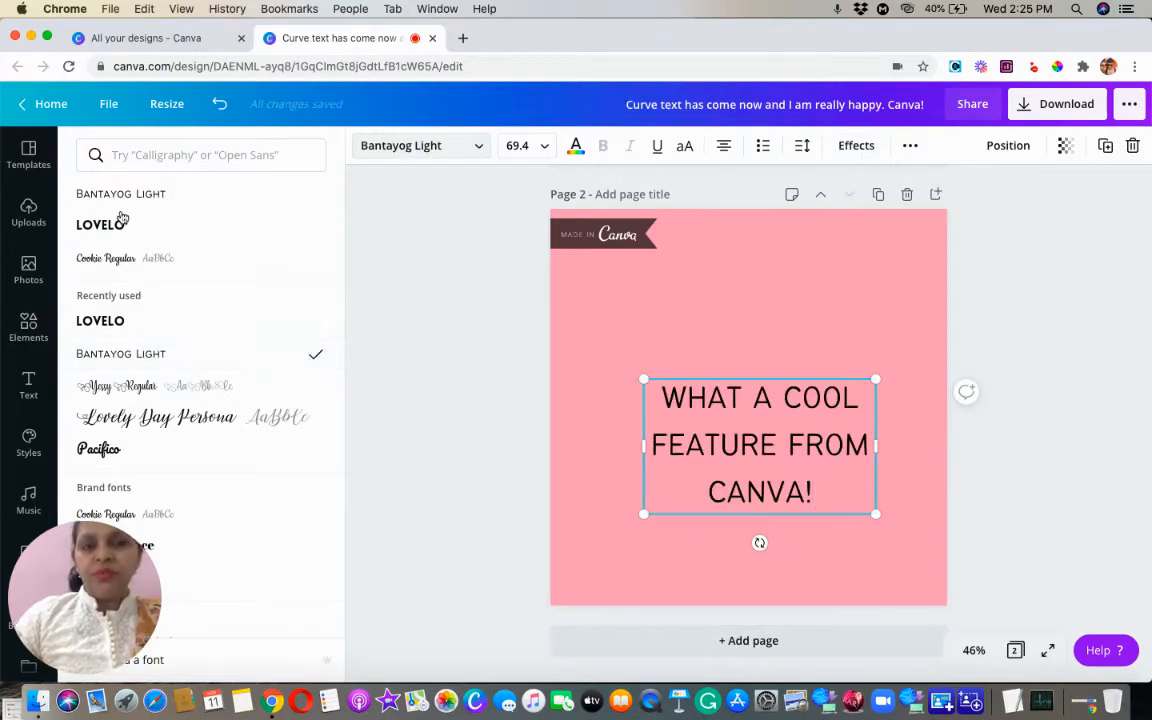
click(118, 226)
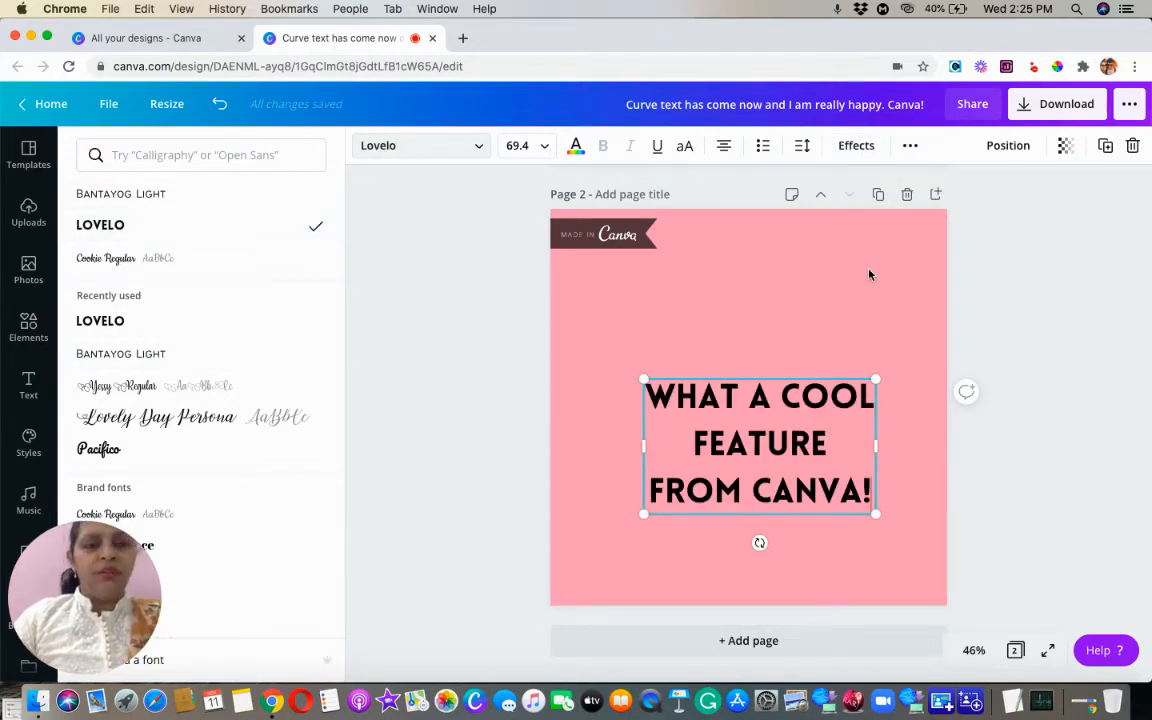
- Try the Lovely Day Persona font on the heading, clearing and restoring the text "WHAT A COOL FEATURE FROM CANVA!"
click(218, 434)
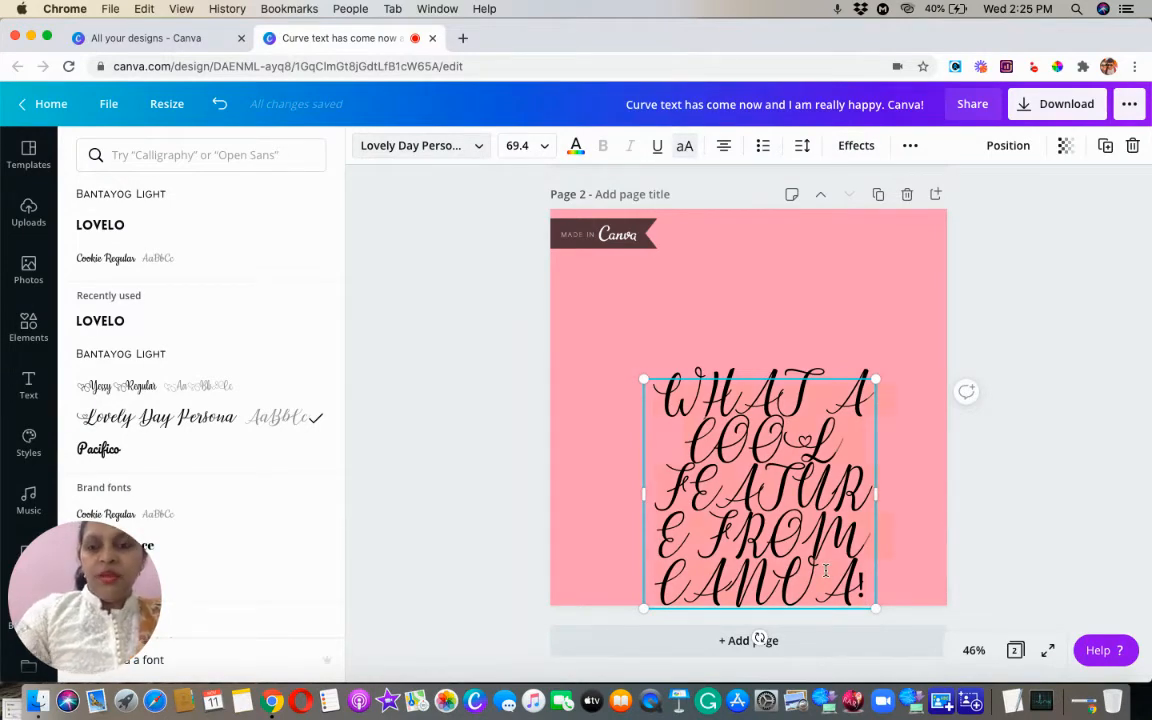
key(BackSpace)
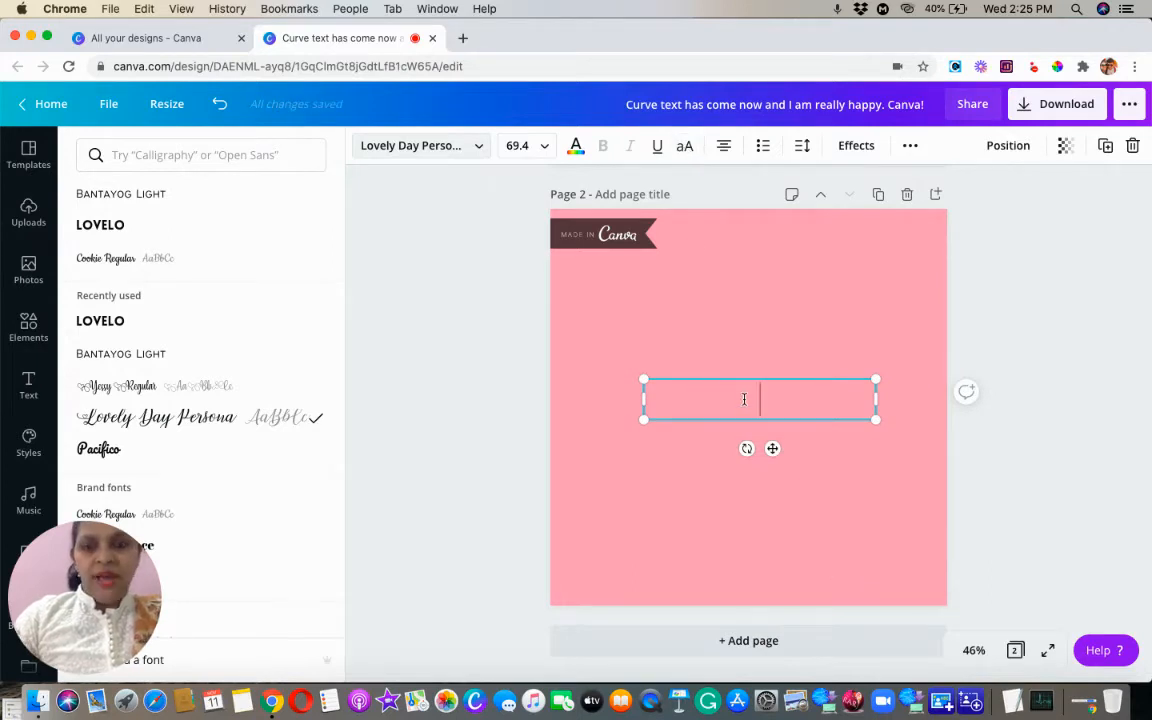
text(WHAT A COOL FEATURE FROM CANVA!)
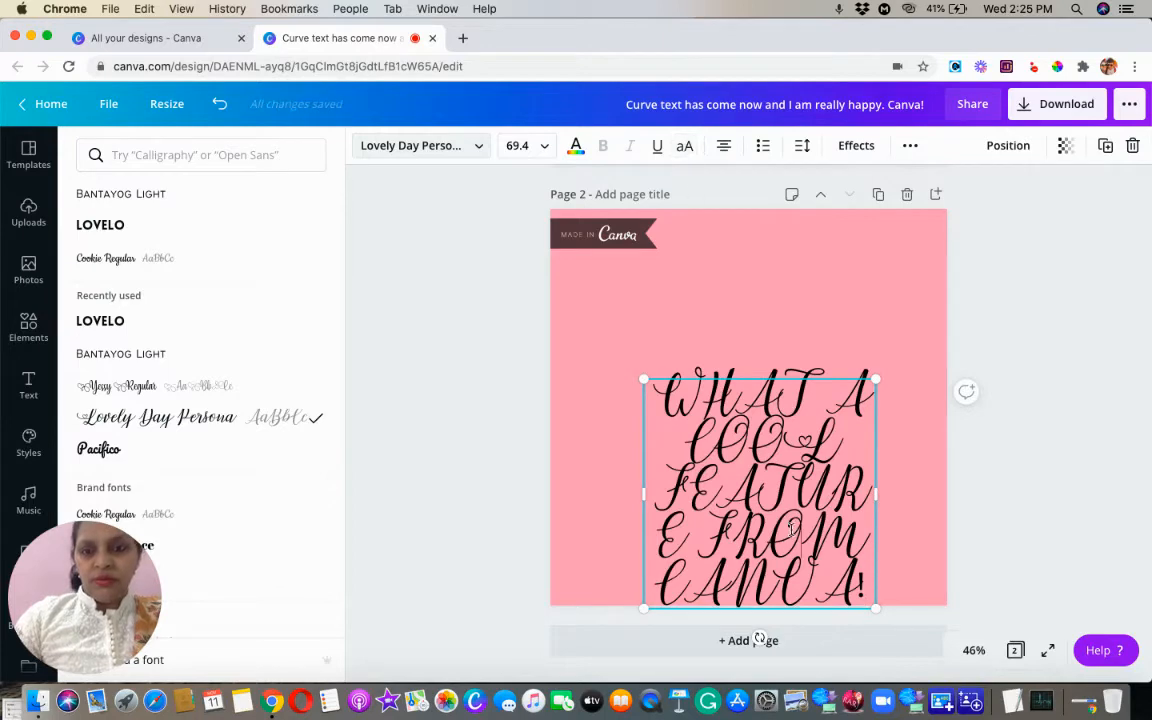
key(super+z)
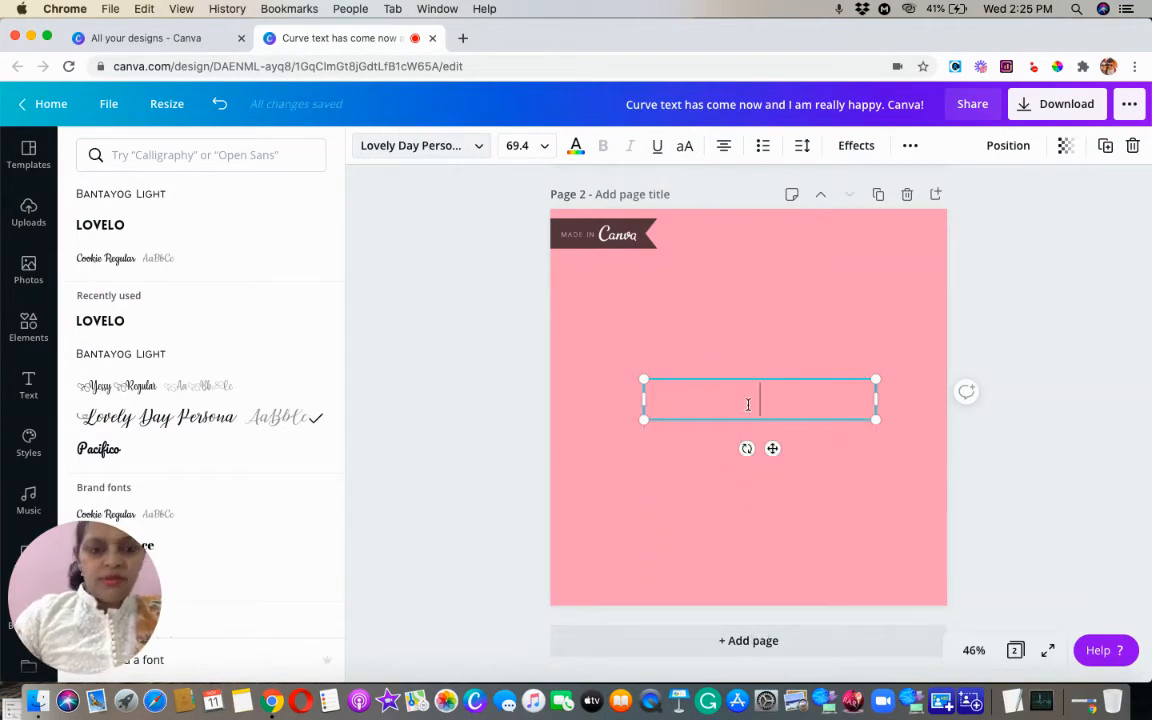
text(WHAT A COOL FEATURE FROM CANVA!)
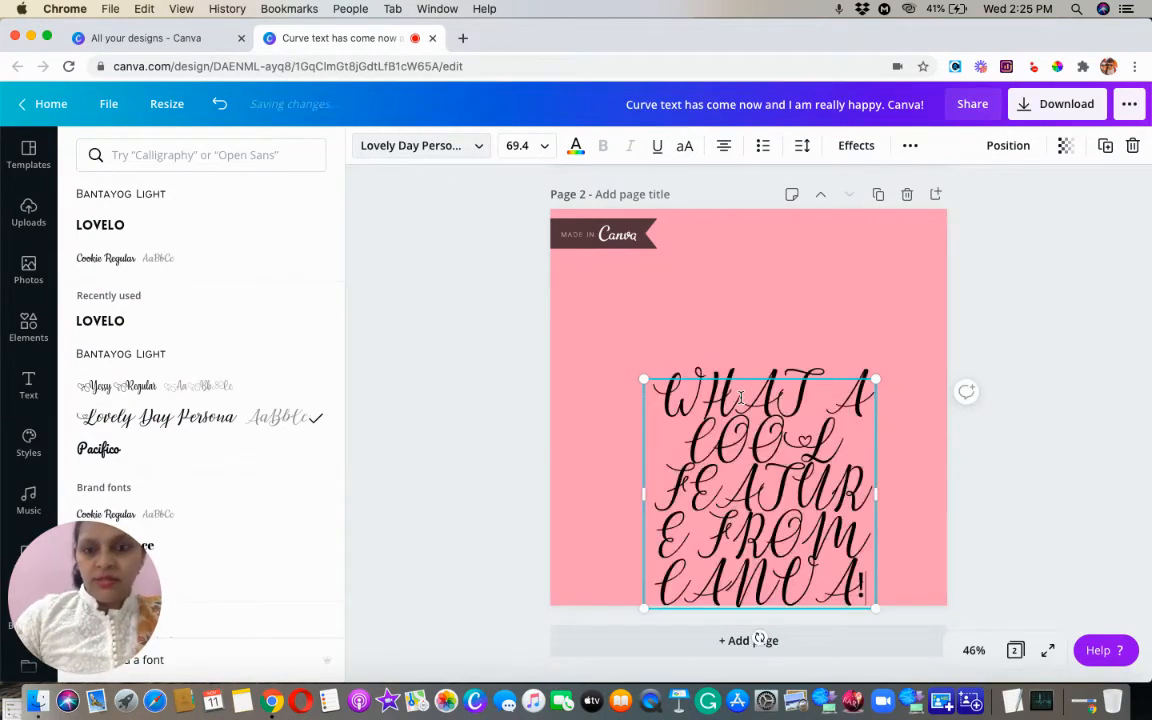
- Format the heading as uppercase, centre-aligned text in the Lovelo font
click(686, 148)
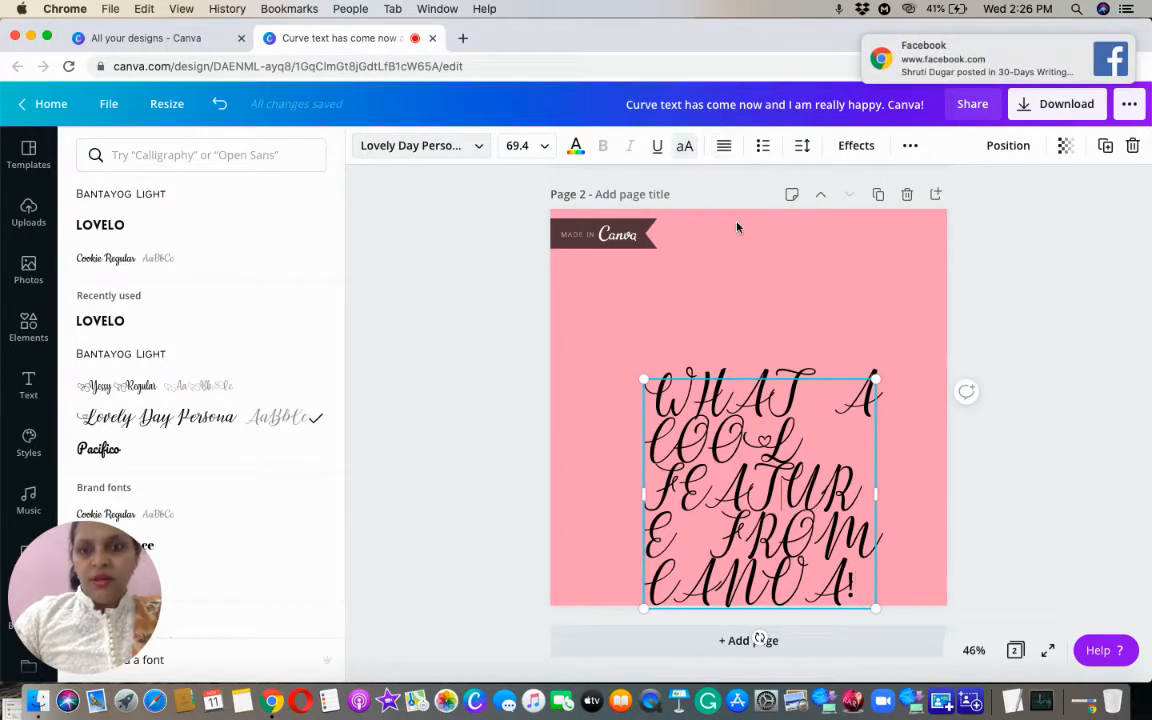
click(104, 325)
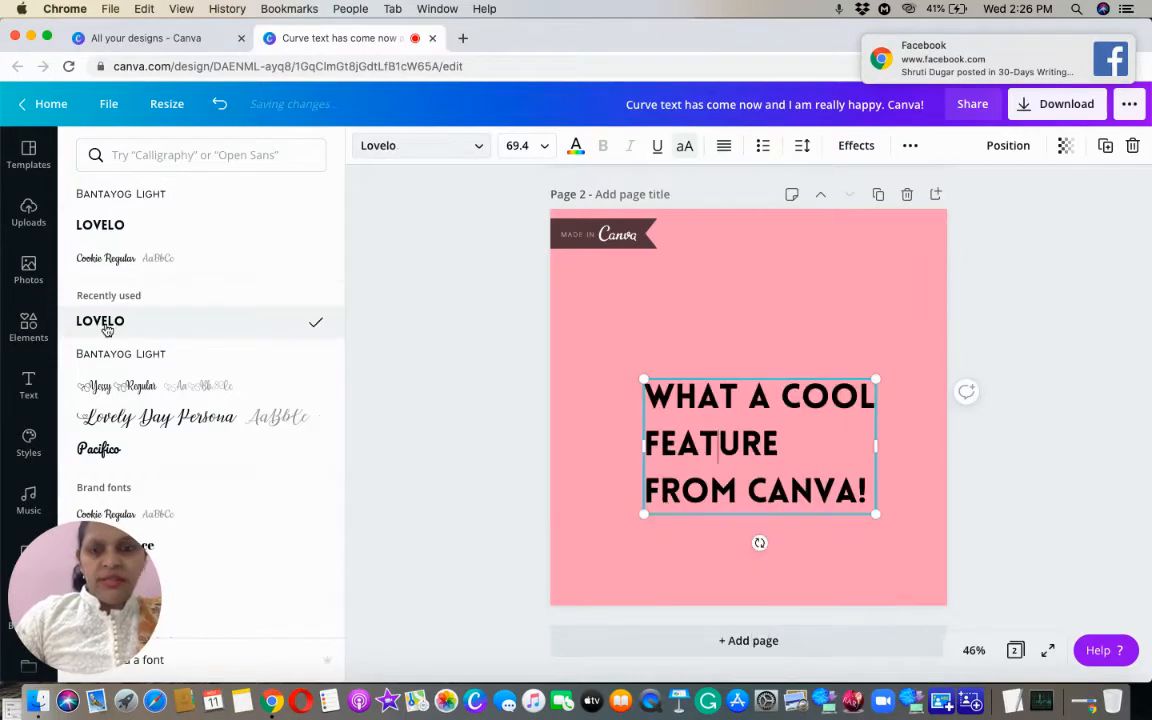
click(724, 150)
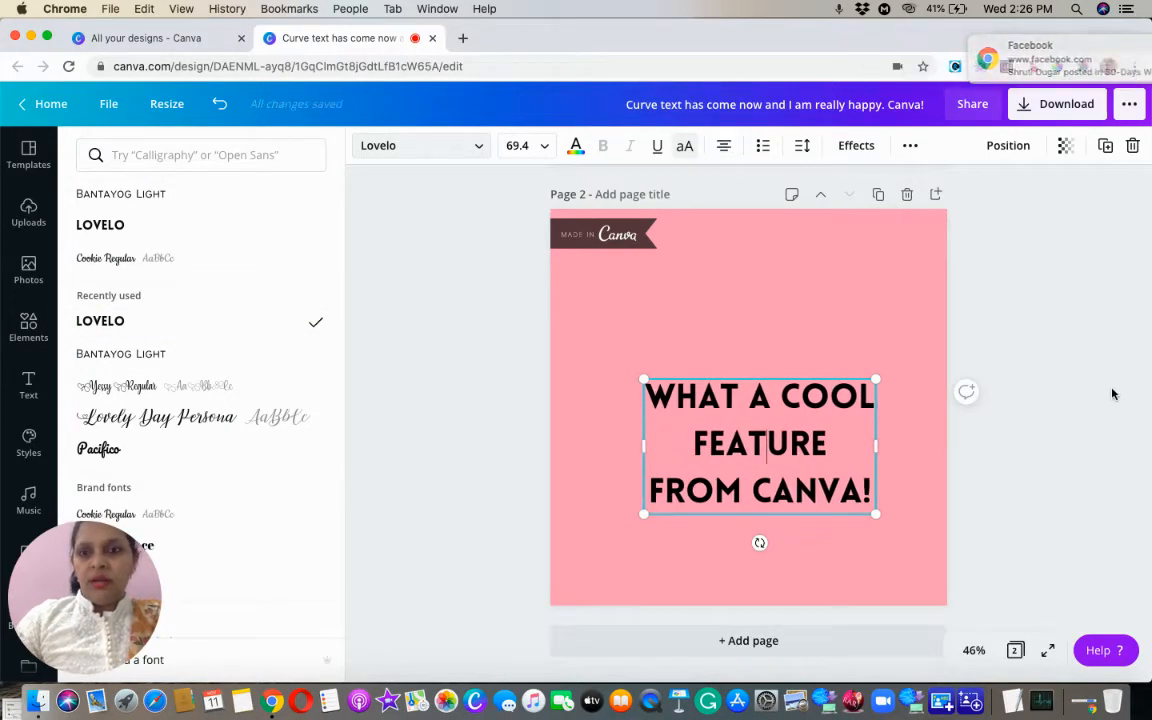
- Apply the Curve text effect to the "WHAT A COOL FEATURE FROM CANVA!" heading
click(1114, 392)
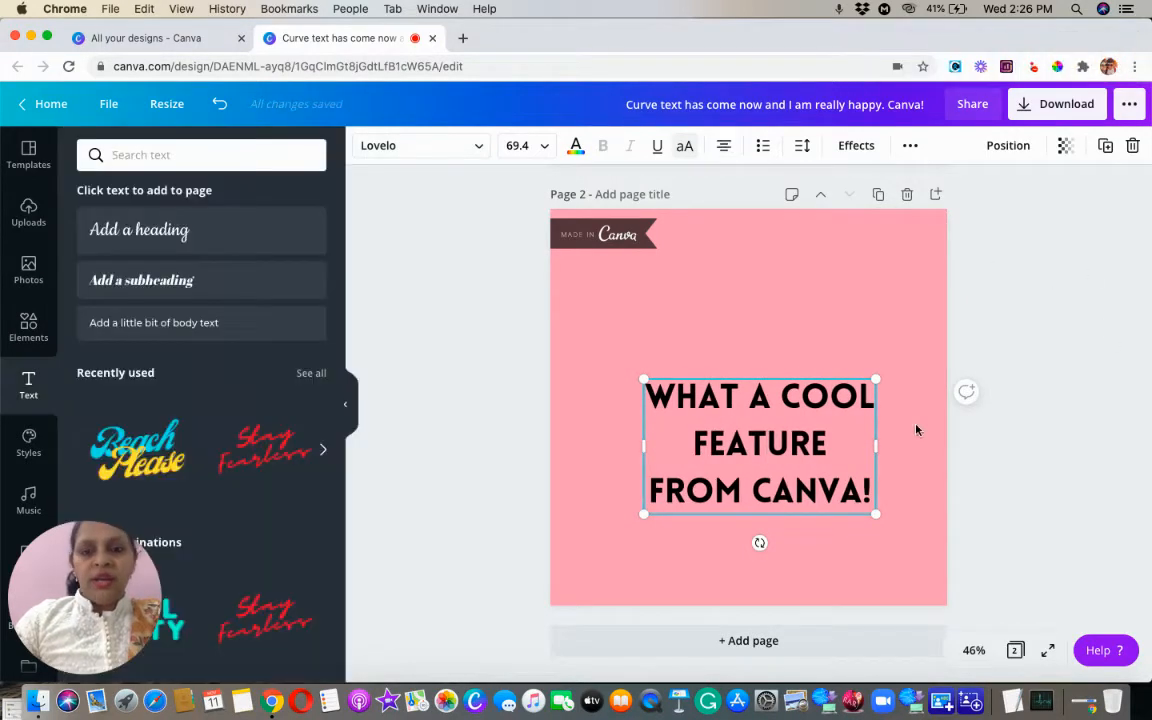
click(848, 148)
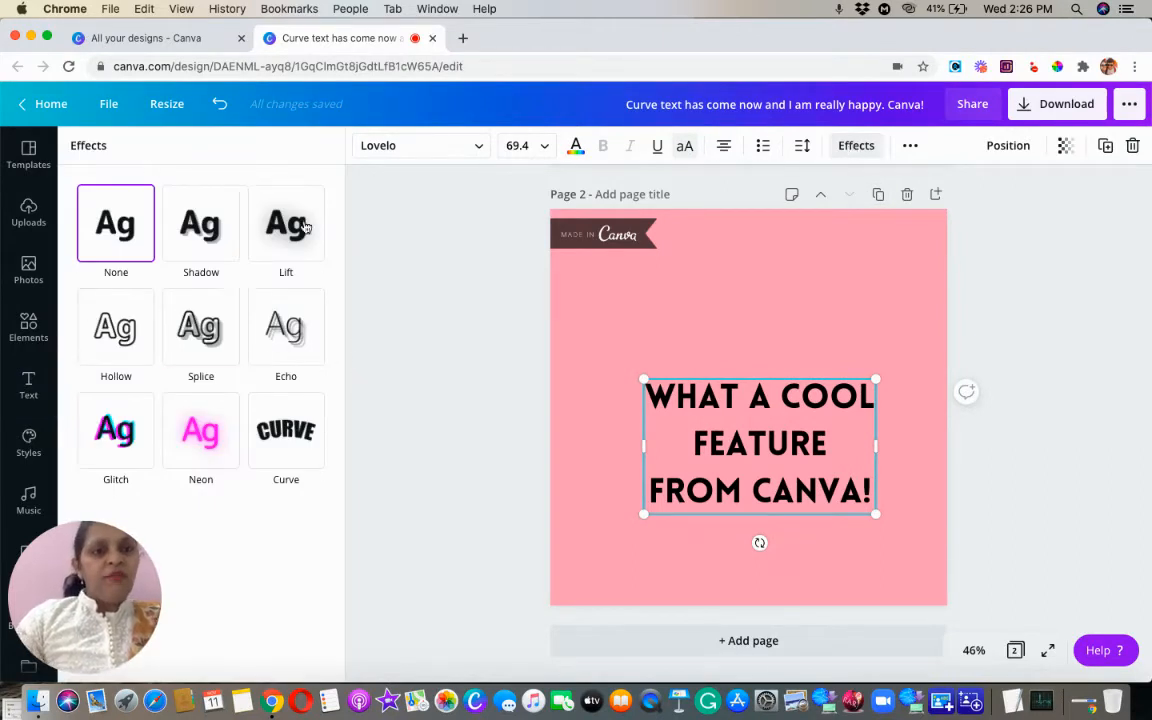
click(294, 440)
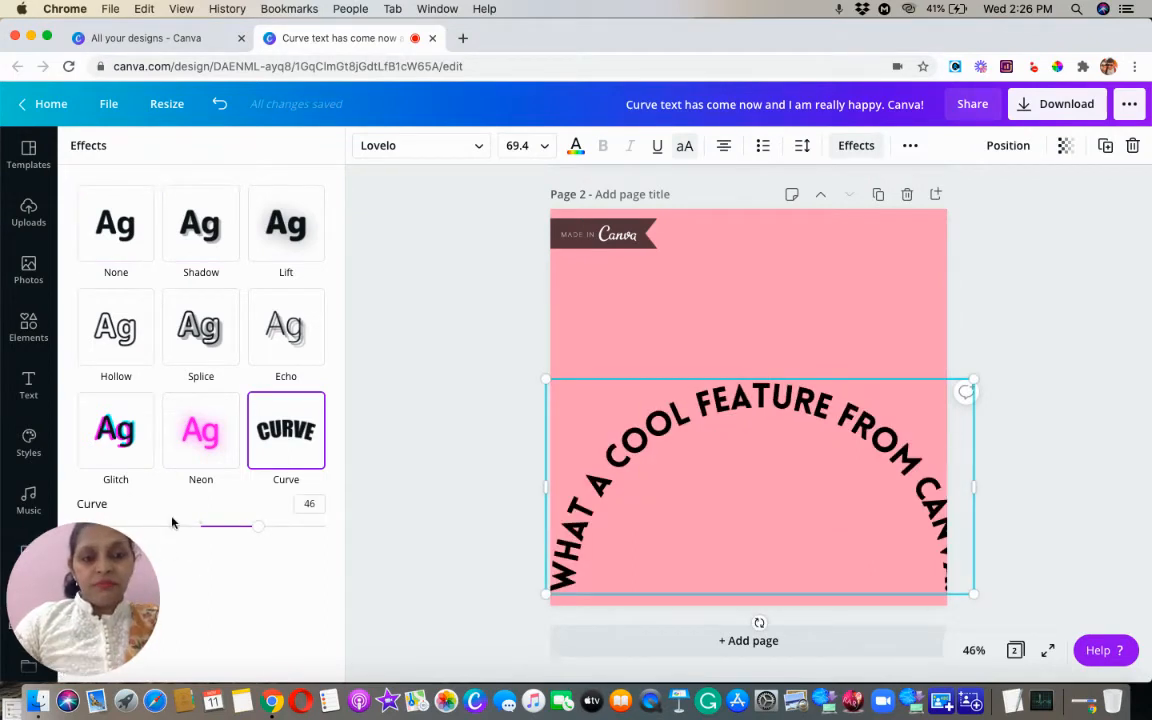
- Scale the curved heading down to font size 44.3 and centre it horizontally on page 2, clear of the edges
click(26, 543)
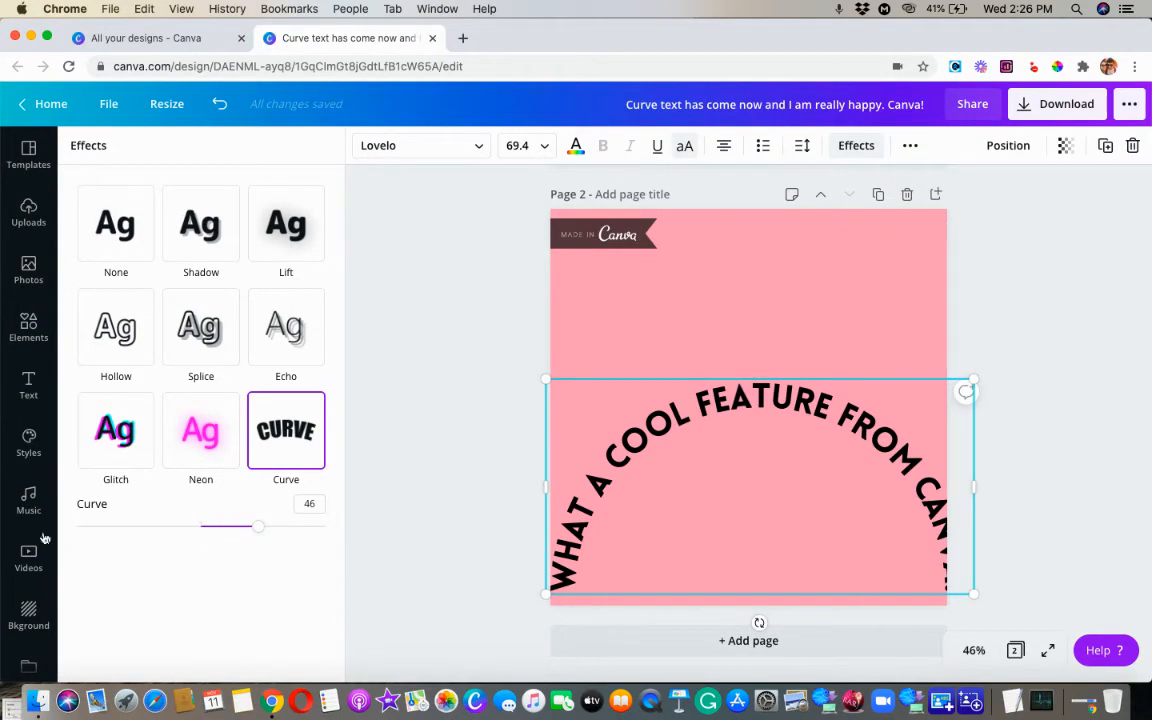
drag(697, 405, 694, 301)
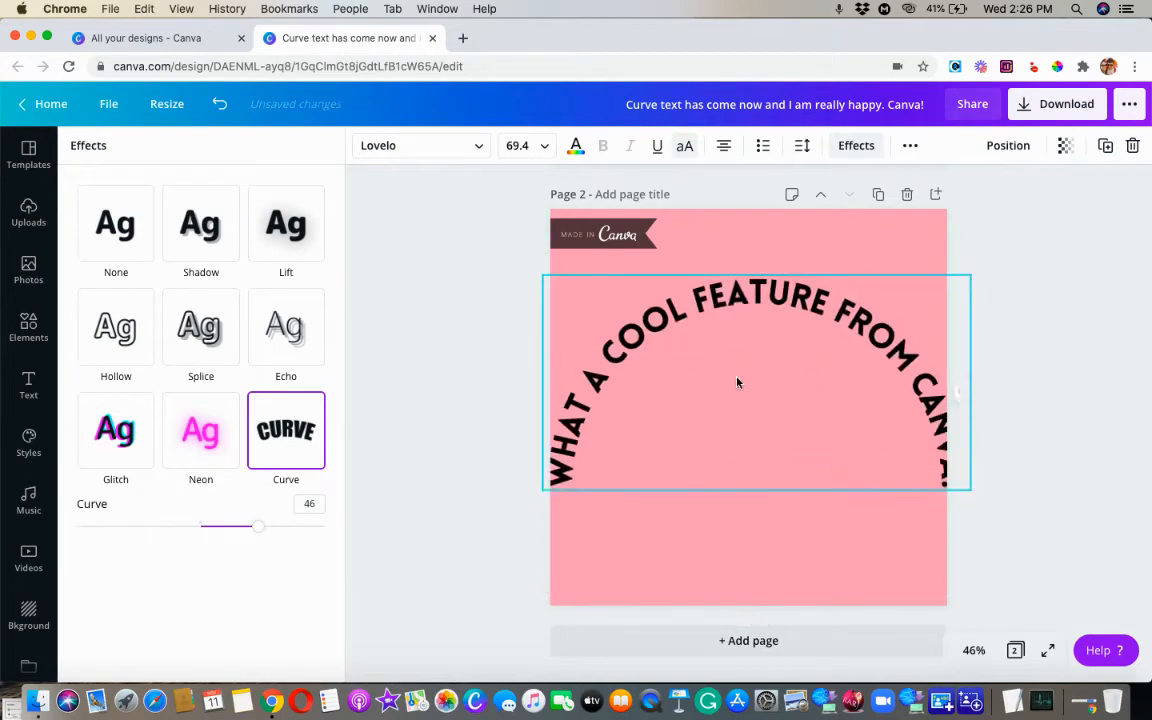
drag(970, 489, 816, 410)
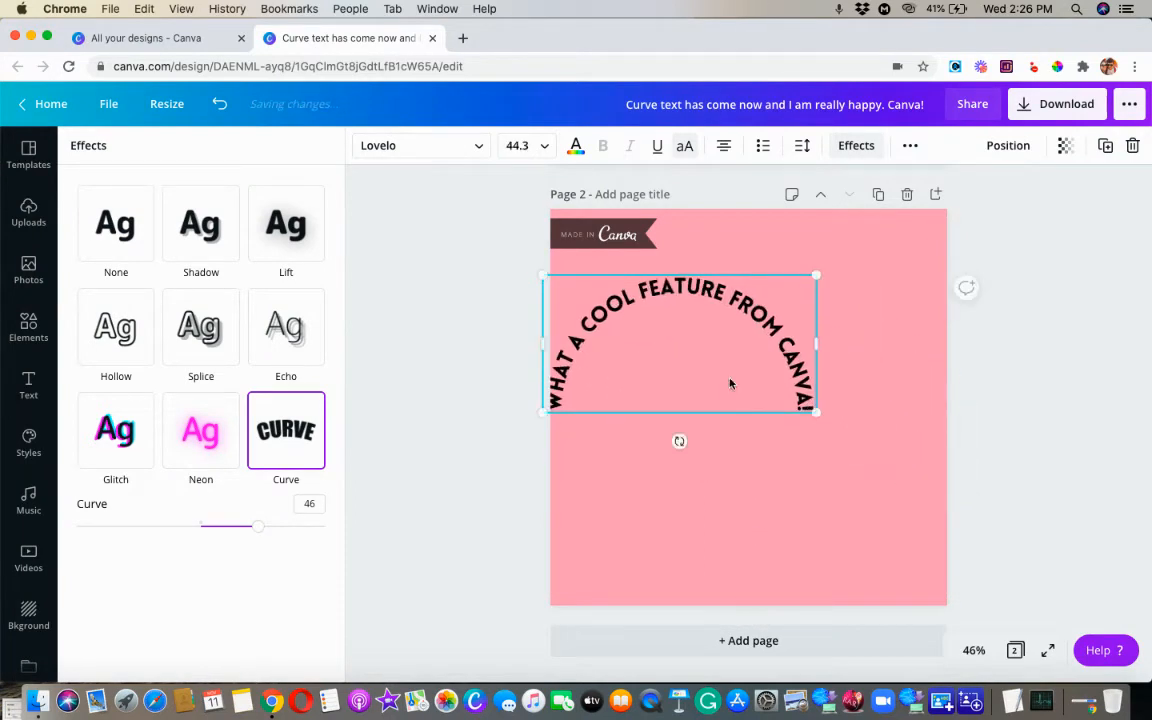
drag(733, 386, 802, 401)
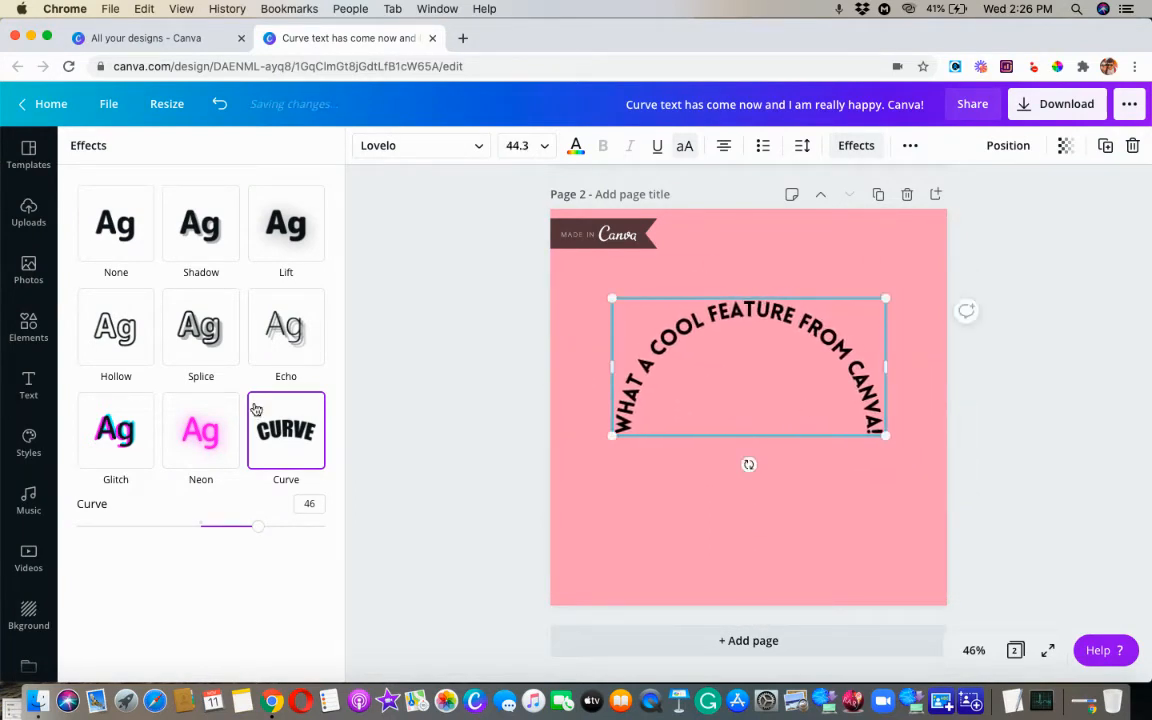
- Try Curve values of 77, -52 and -75 on the heading, moving the text lower on the page
drag(247, 531, 297, 525)
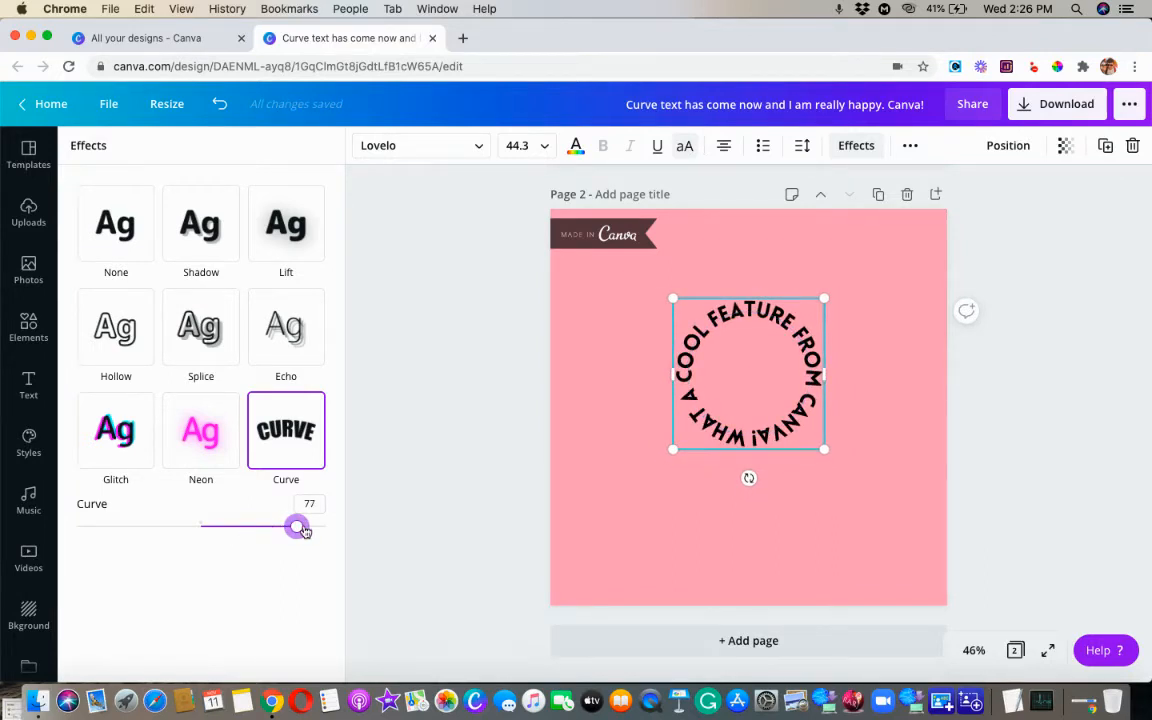
drag(299, 528, 137, 526)
drag(783, 267, 801, 438)
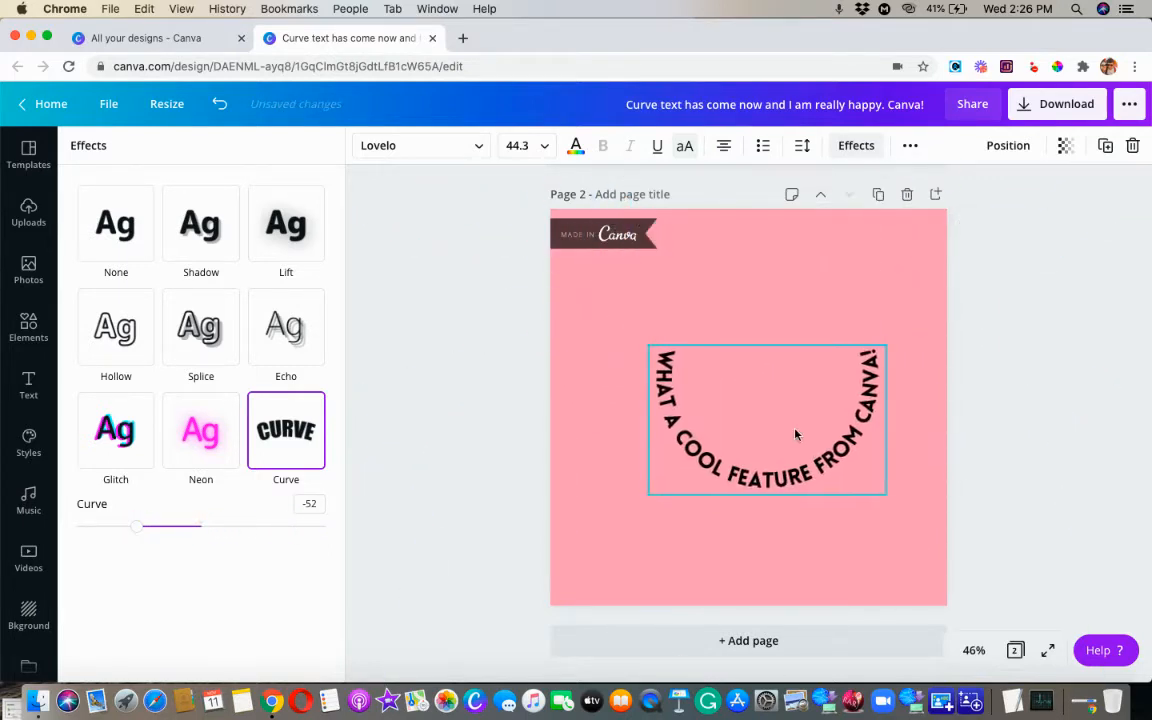
drag(139, 531, 109, 541)
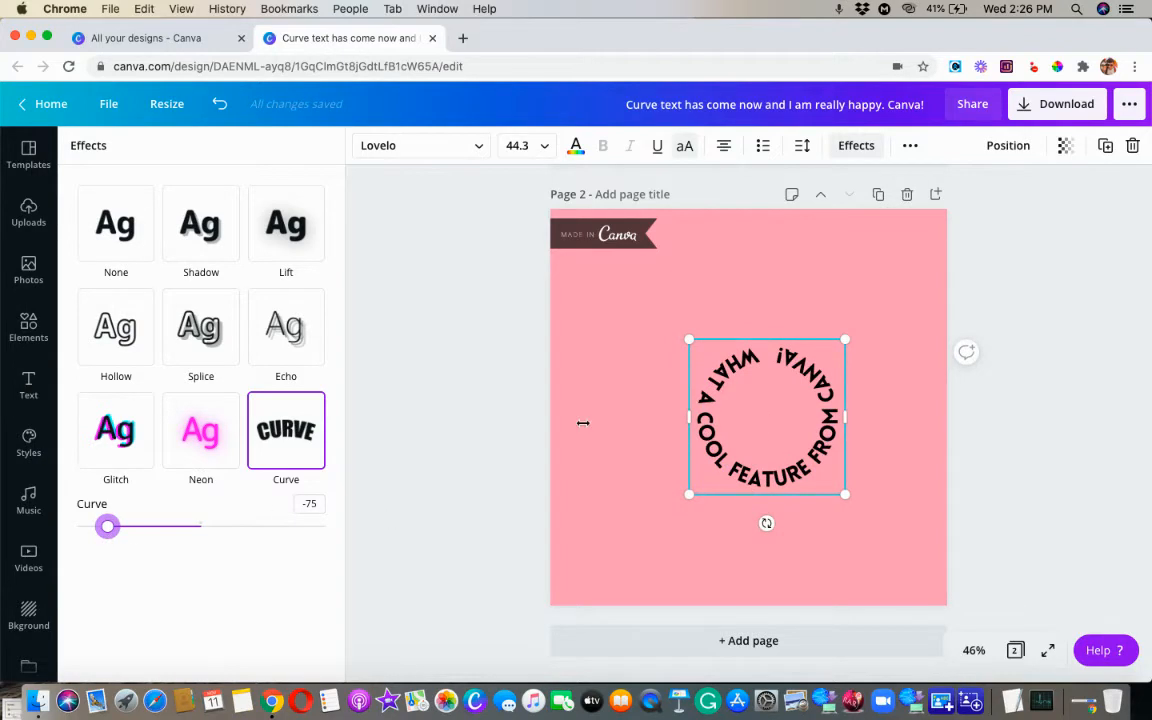
- Set the heading's Curve value to 77, enlarge it to font size 60.6 and centre the text ring horizontally on the page
drag(108, 528, 298, 533)
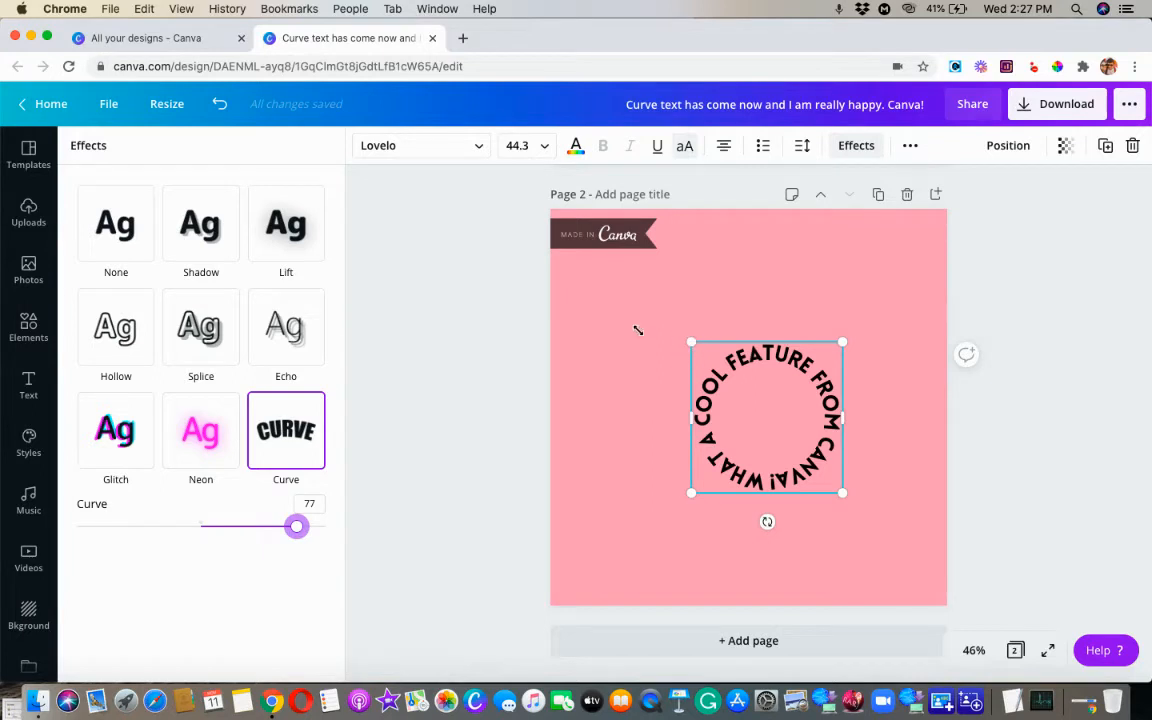
drag(638, 330, 636, 287)
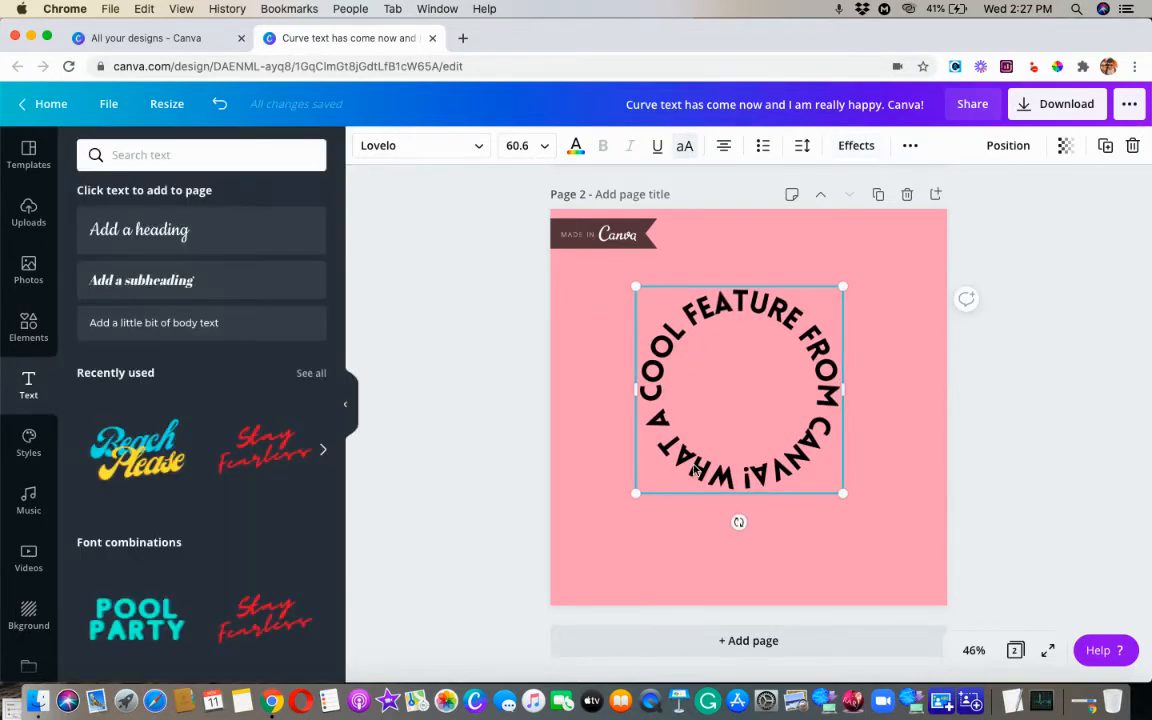
click(1098, 494)
drag(753, 429, 766, 468)
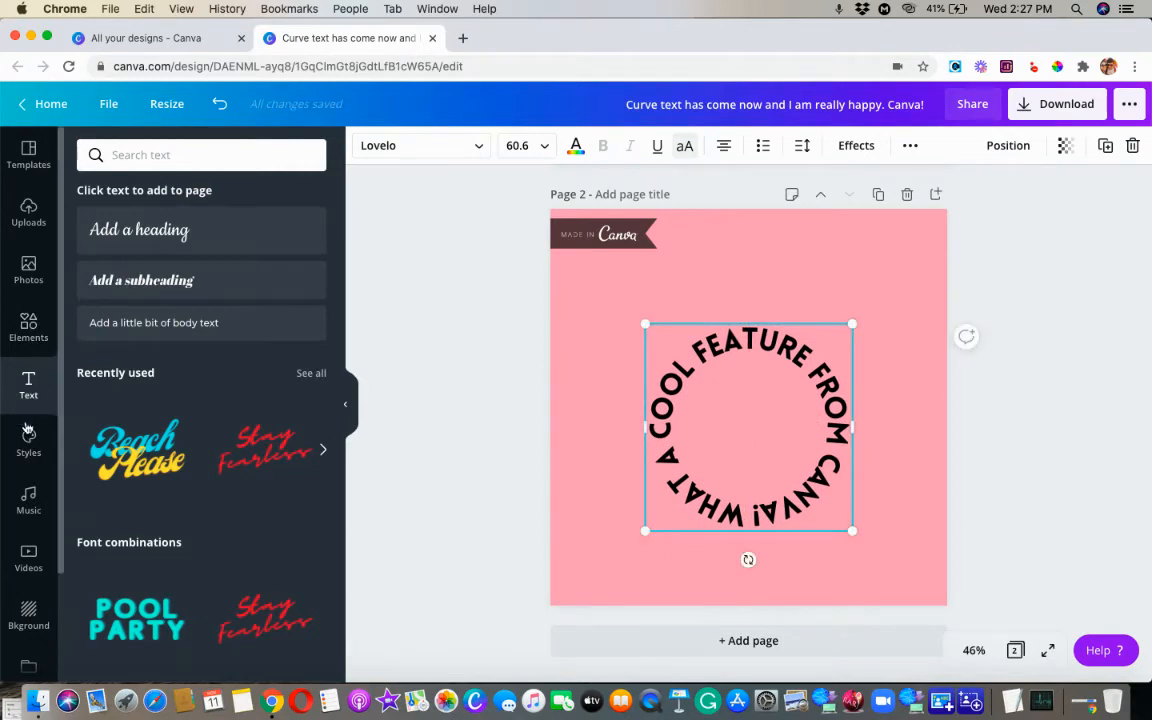
- Add the recently used circular landscape frame, then scale and centre it to fit inside the ring of curved text
click(28, 322)
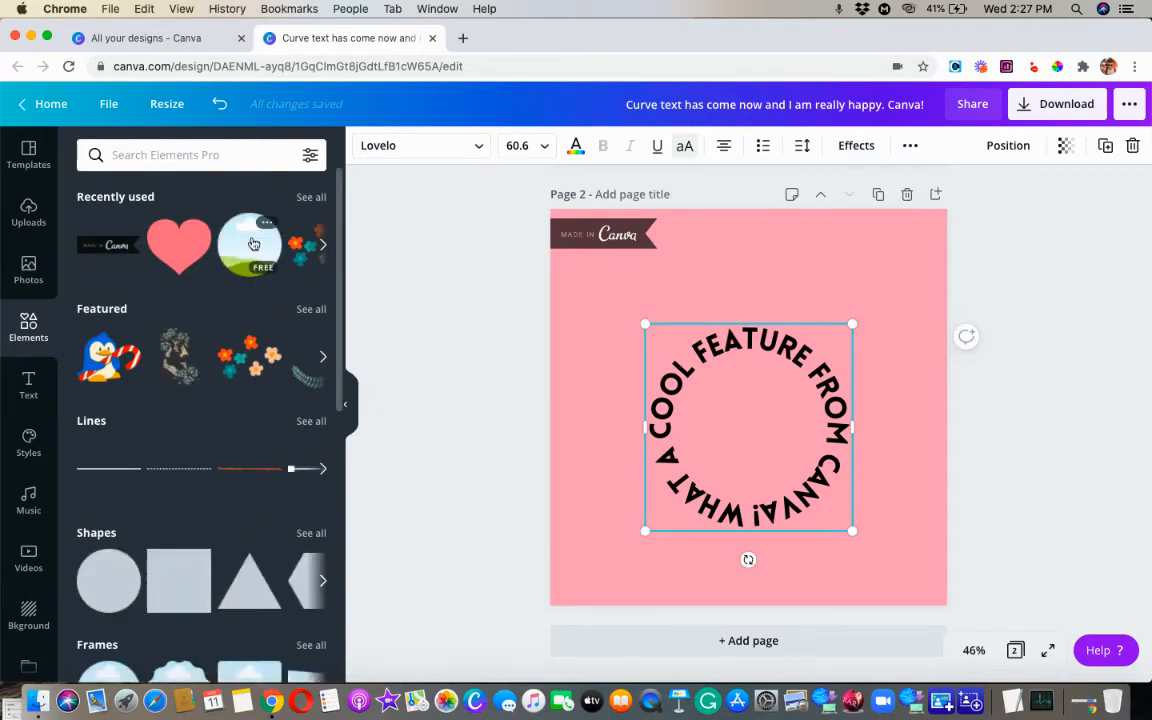
click(245, 242)
drag(790, 338, 810, 360)
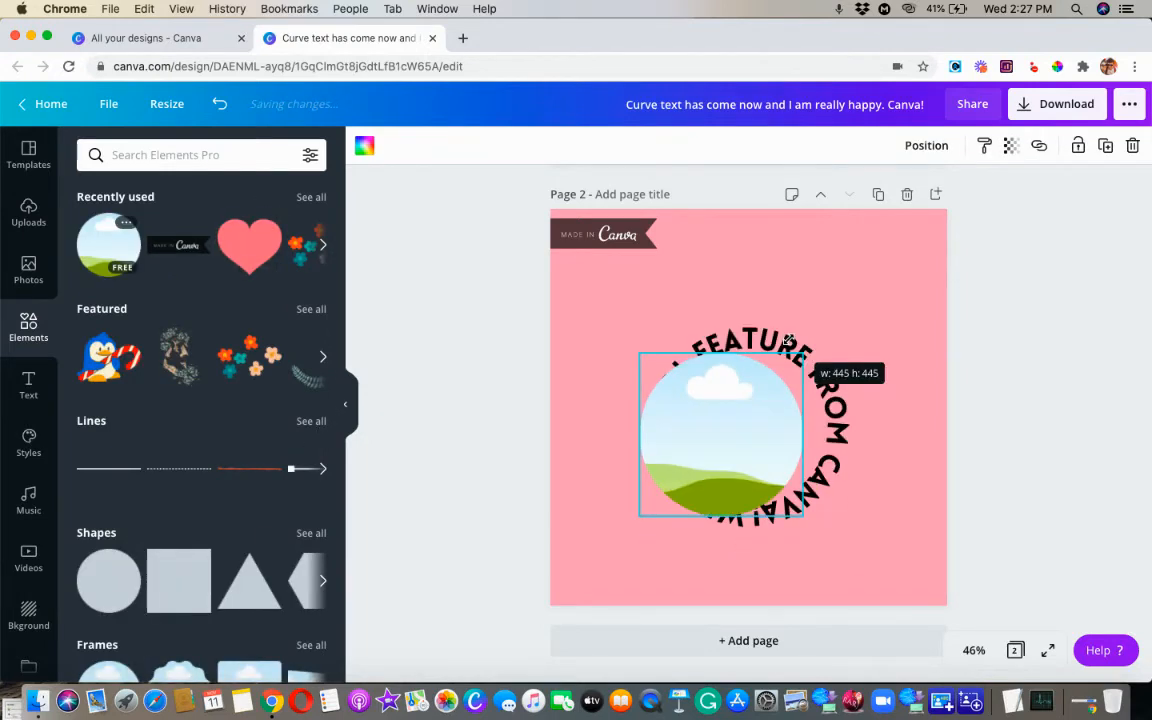
drag(725, 432, 757, 422)
drag(844, 344, 830, 358)
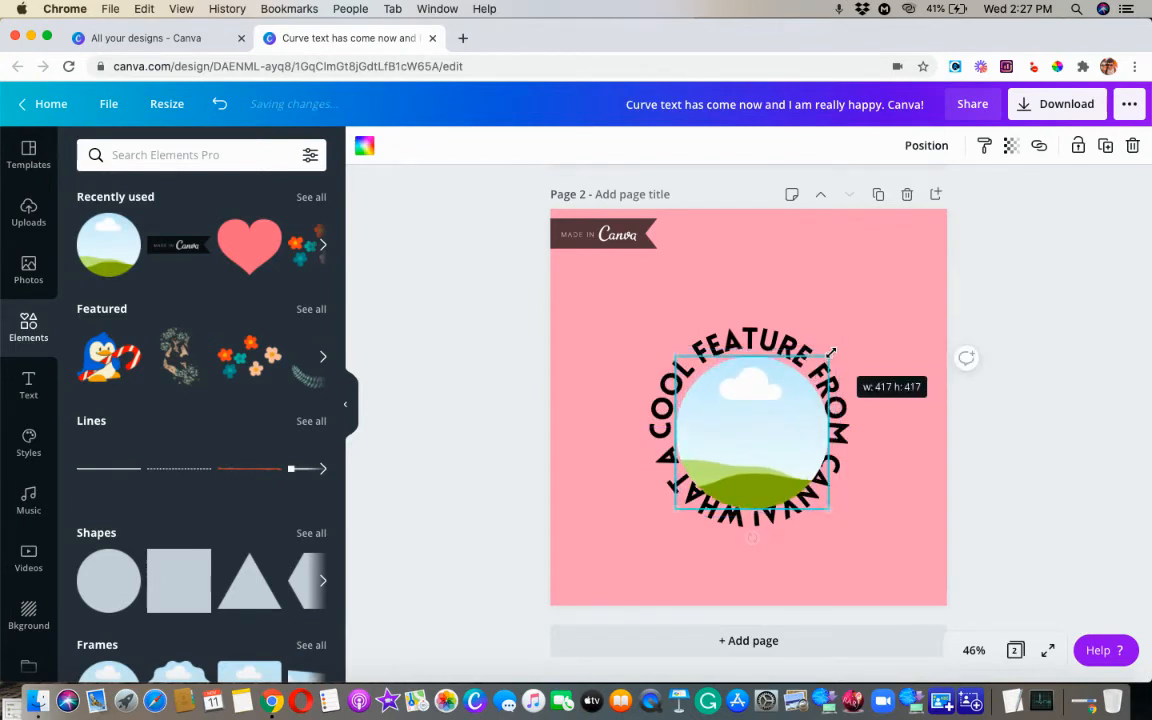
drag(774, 404, 771, 394)
drag(828, 346, 818, 357)
drag(771, 399, 769, 404)
click(1033, 420)
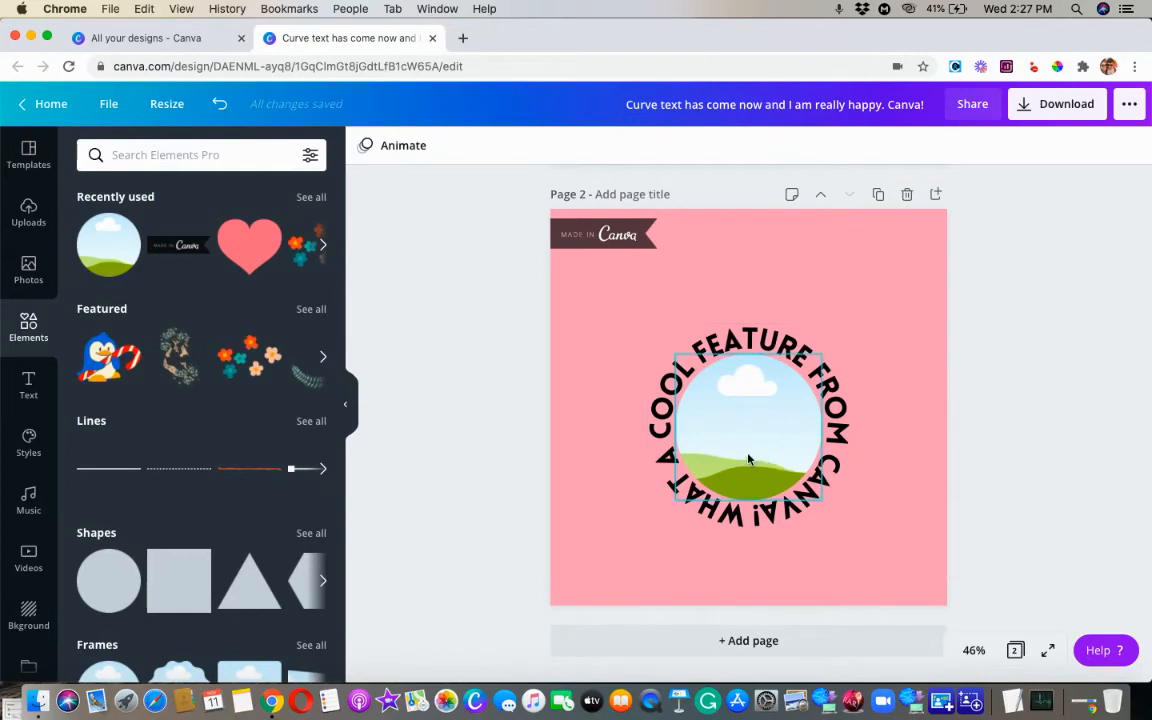
- Fill the circular frame with the recently used photo of a laptop and coffee cup on a white desk
click(29, 268)
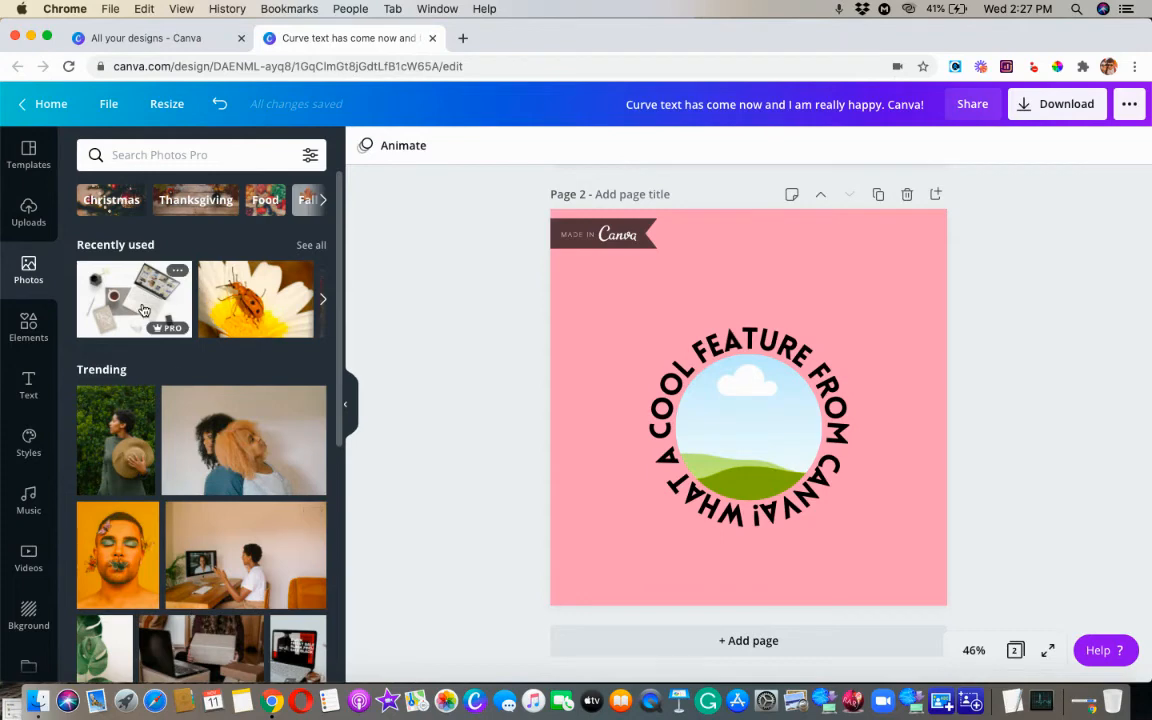
drag(130, 290, 704, 448)
double_click(714, 450)
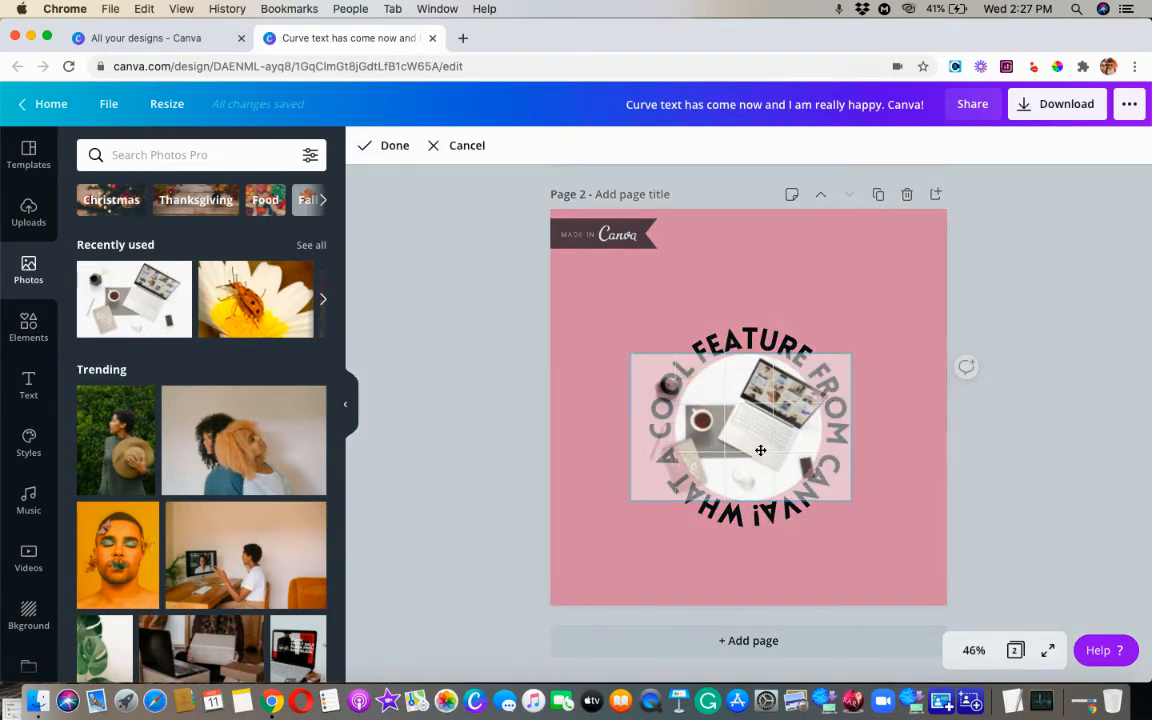
click(1141, 509)
click(1145, 513)
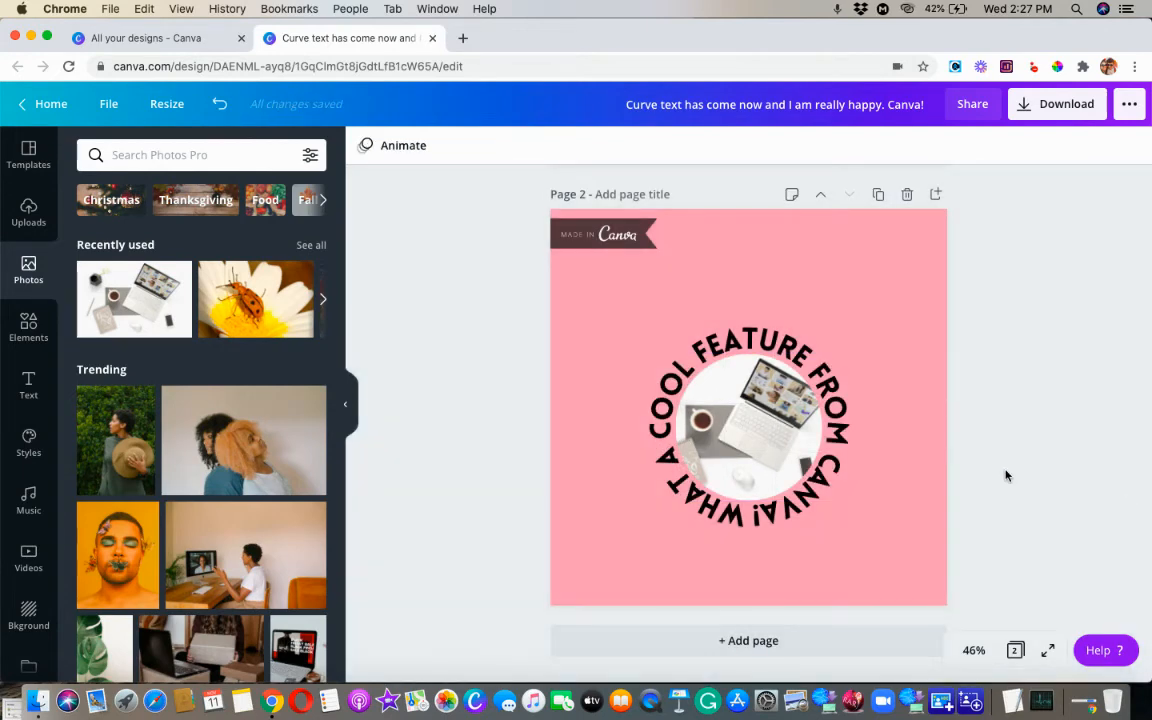
- Review the yellow circular-text design on page 1 and show the uploaded images
scroll(997, 486, up, 5)
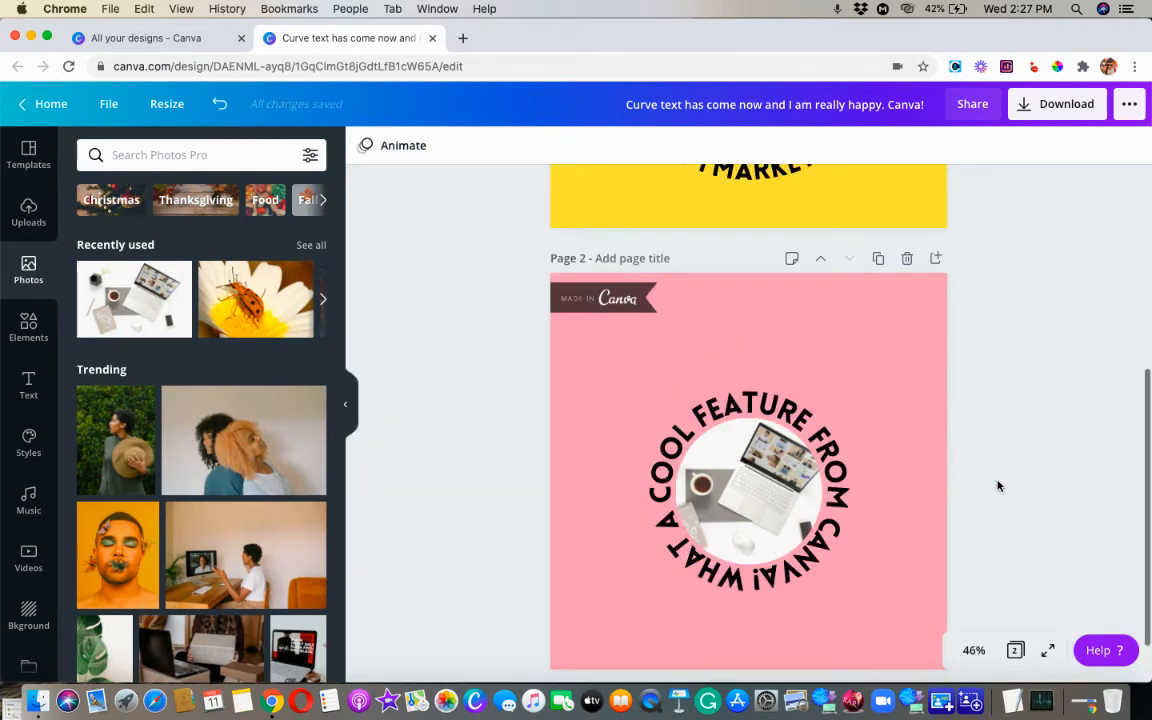
scroll(997, 486, up, 3)
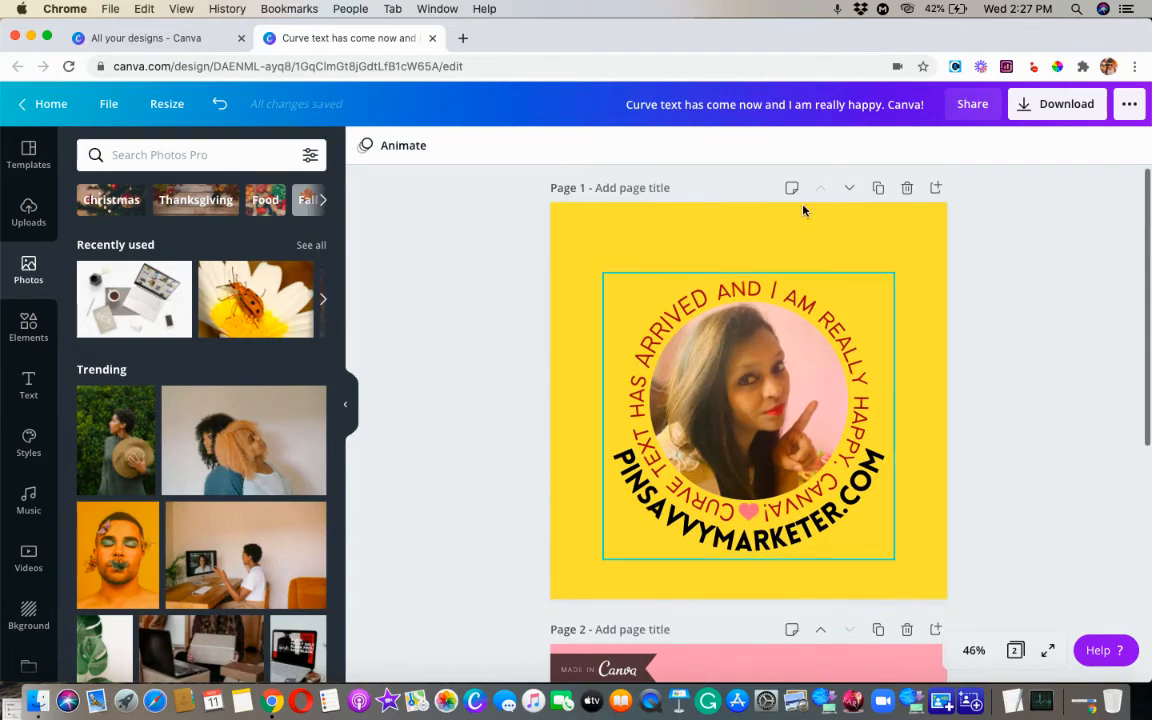
click(28, 212)
click(112, 290)
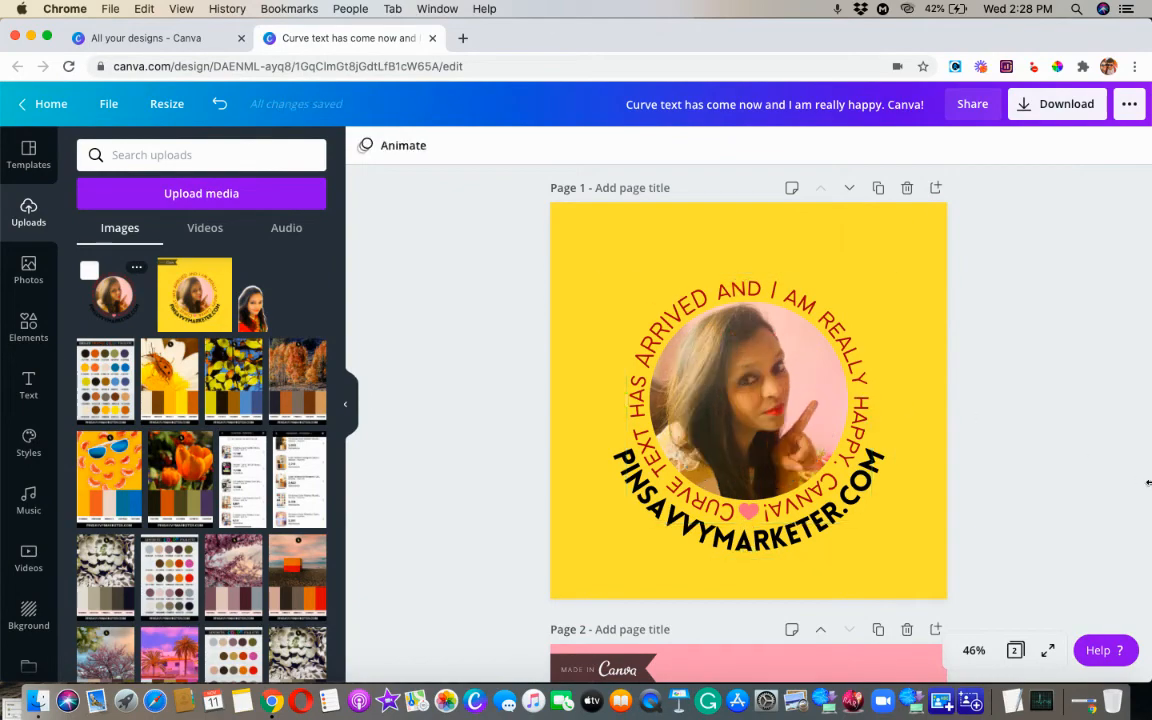
- Duplicate page 2 as a new page 3, and delete the curved text and circular photo from page 2
scroll(845, 470, down, 1)
scroll(883, 605, down, 5)
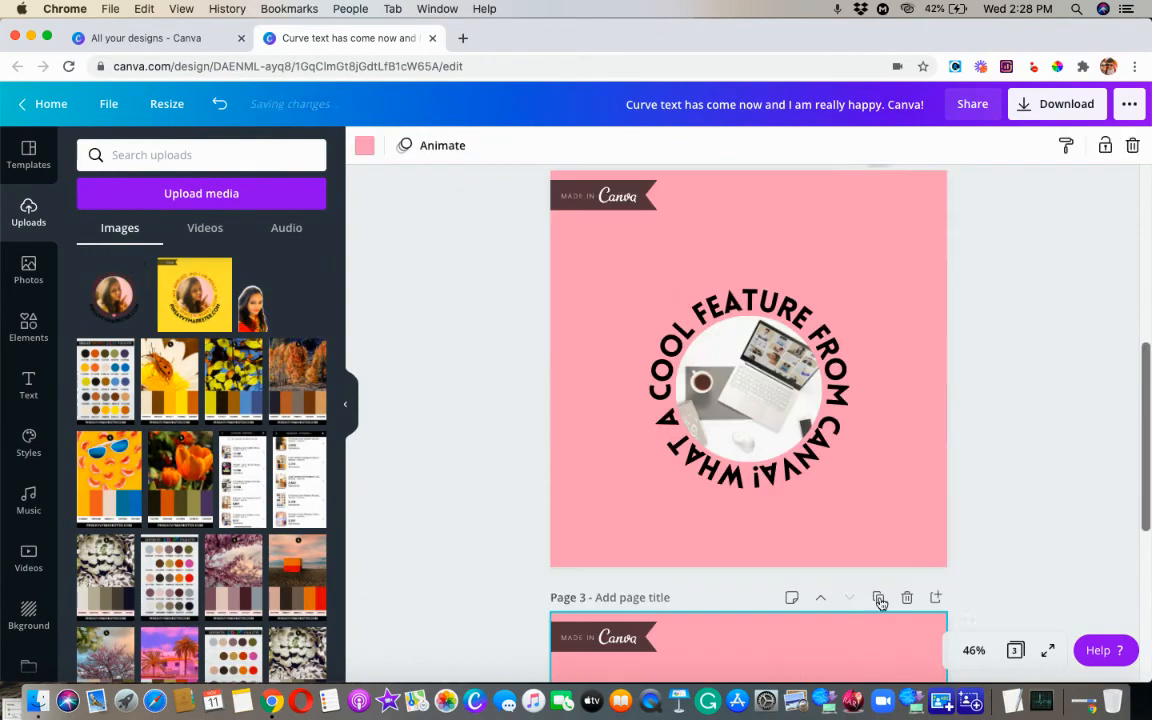
scroll(775, 659, down, 1)
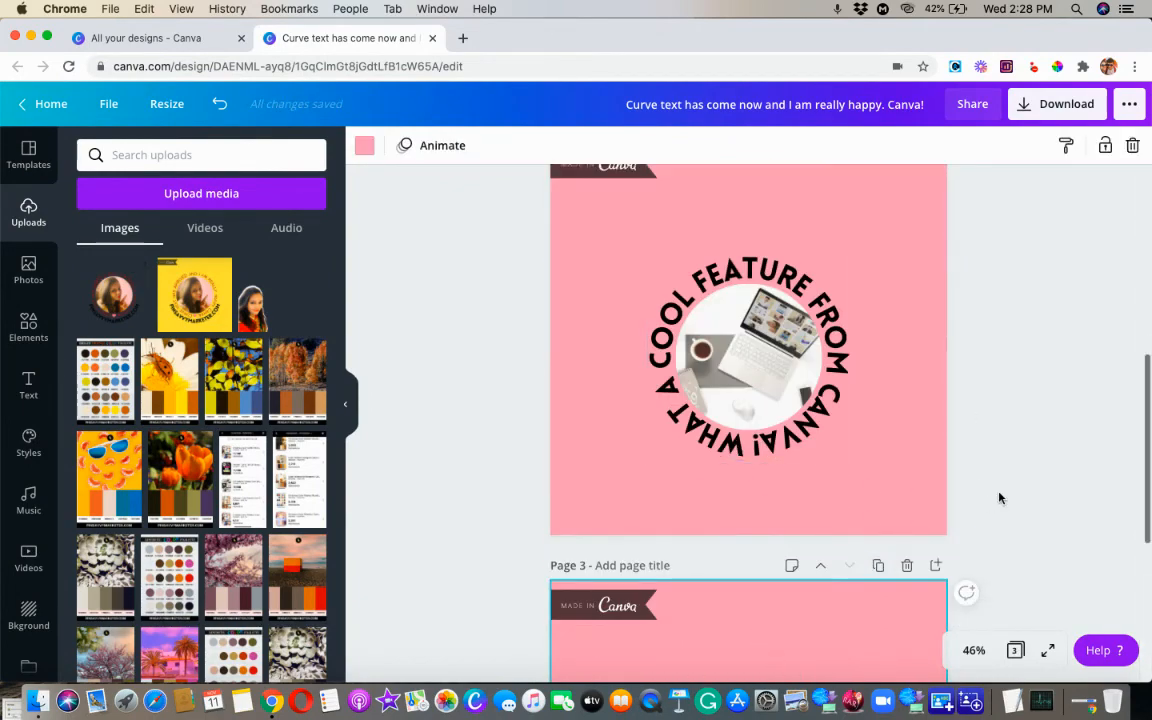
drag(1049, 468, 641, 290)
key(Delete)
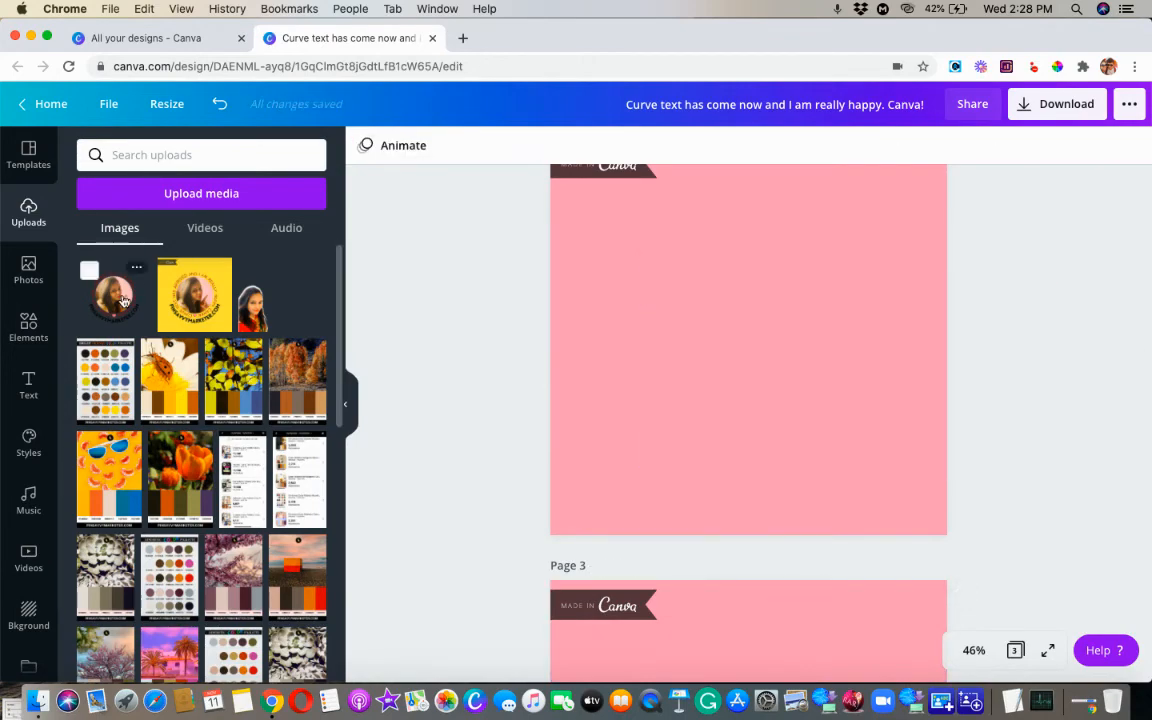
- Place the uploaded transparent circular PINSAVVYMARKETER.COM badge on page 2 and scale it down
click(113, 295)
drag(868, 463, 838, 427)
click(1070, 383)
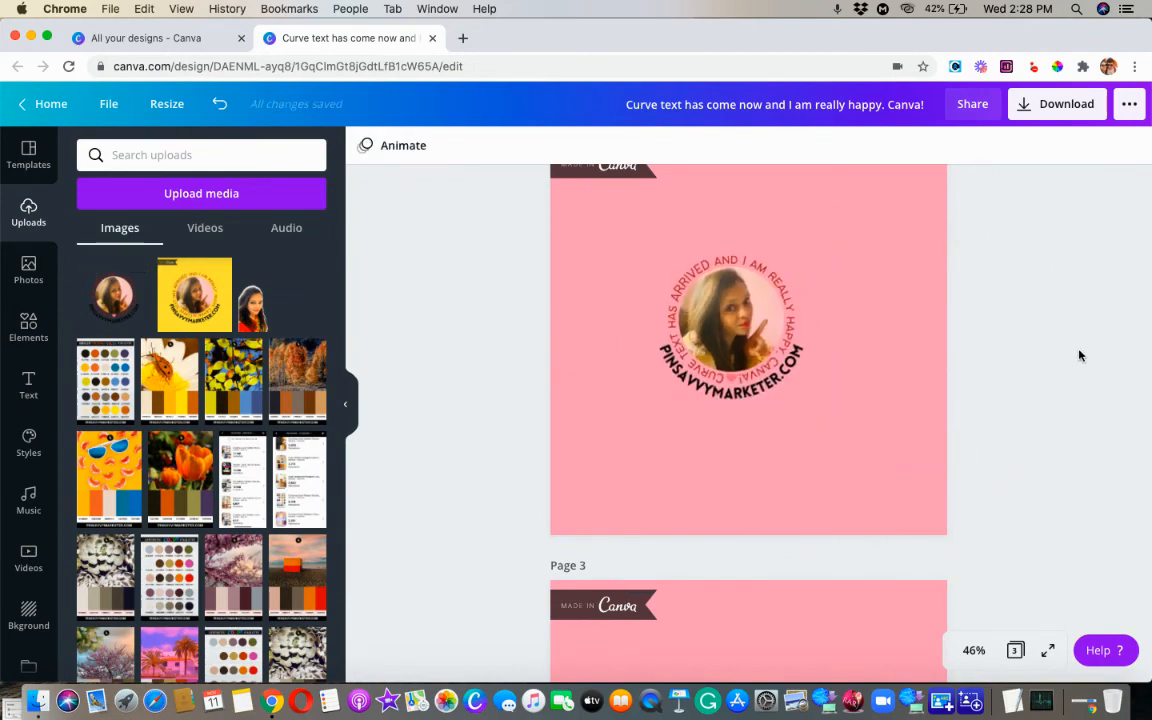